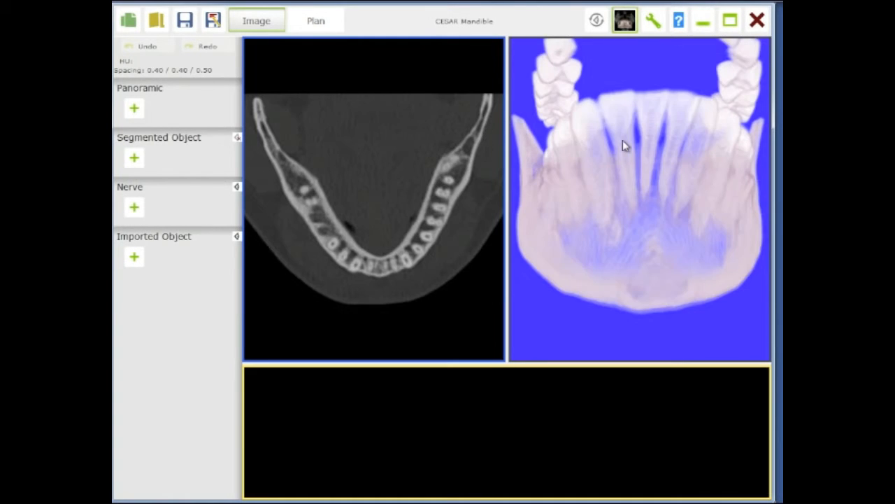
pyautogui.moveTo(677, 156); pyautogui.dragTo(672, 188, button='right')
pyautogui.moveTo(617, 190); pyautogui.dragTo(671, 203)
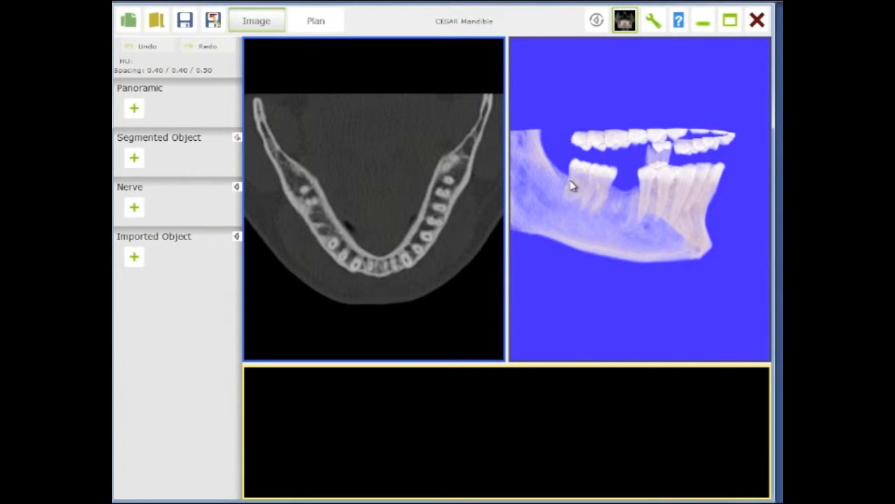
# - Draw a panoramic curve through the mandibular arch with about six points, adjust its first point, and validate it
pyautogui.moveTo(583, 182); pyautogui.dragTo(576, 175)
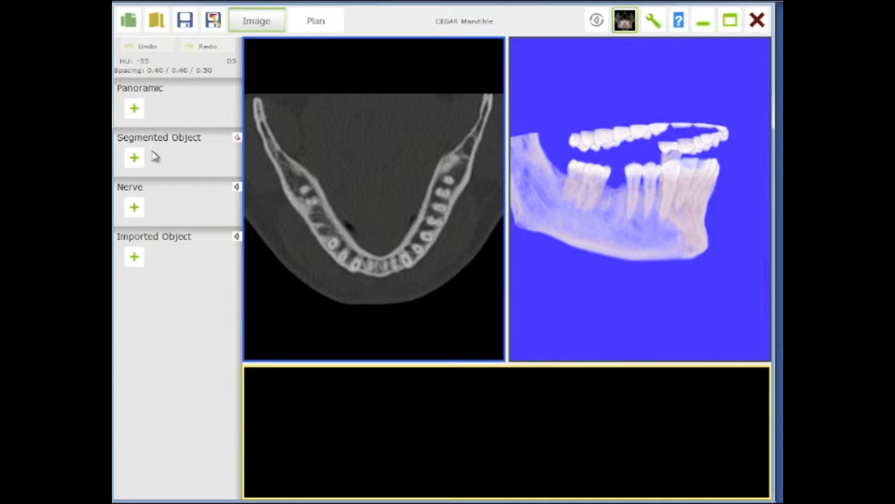
pyautogui.click(134, 109)
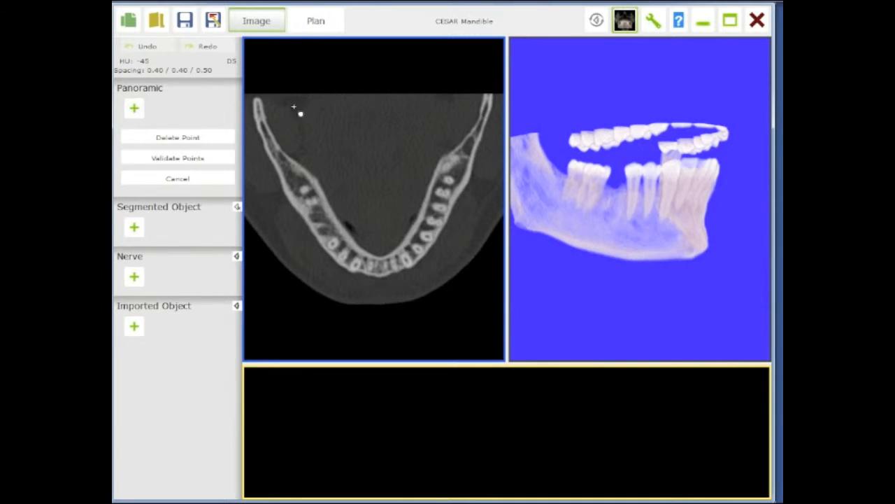
pyautogui.click(274, 117)
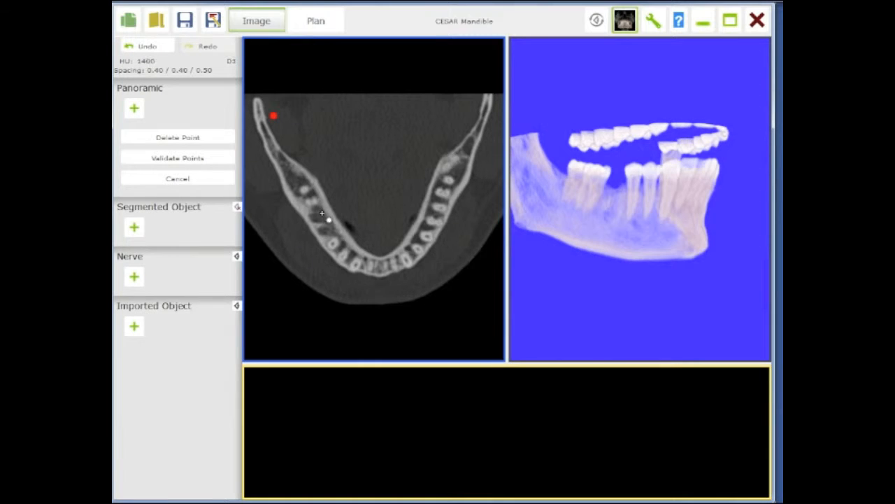
pyautogui.click(364, 264)
pyautogui.click(398, 259)
pyautogui.click(434, 210)
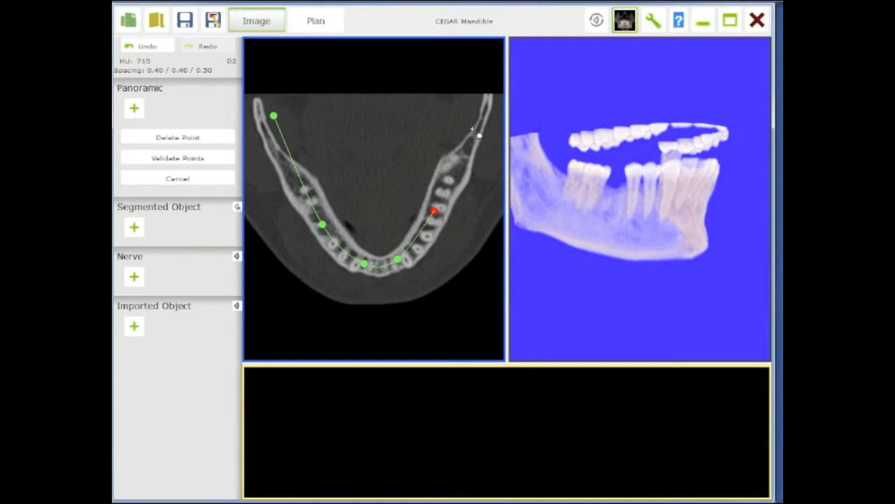
pyautogui.click(478, 108)
pyautogui.doubleClick(478, 108)
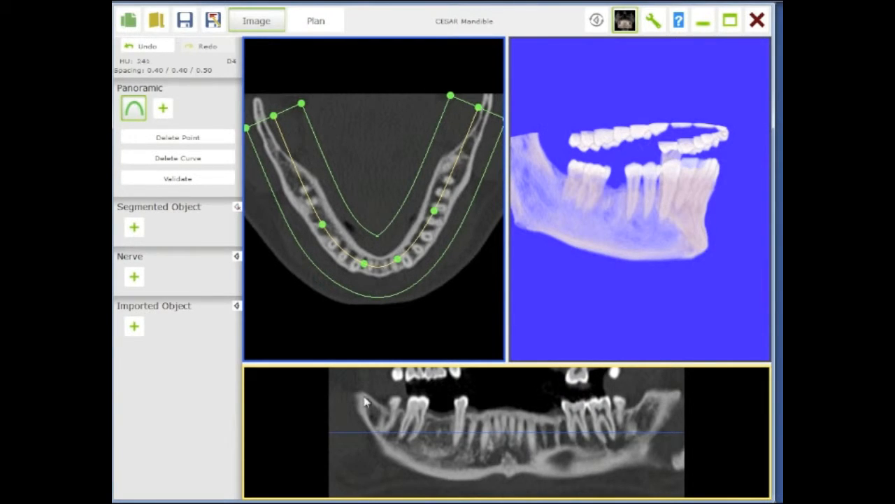
pyautogui.moveTo(273, 113); pyautogui.dragTo(264, 121)
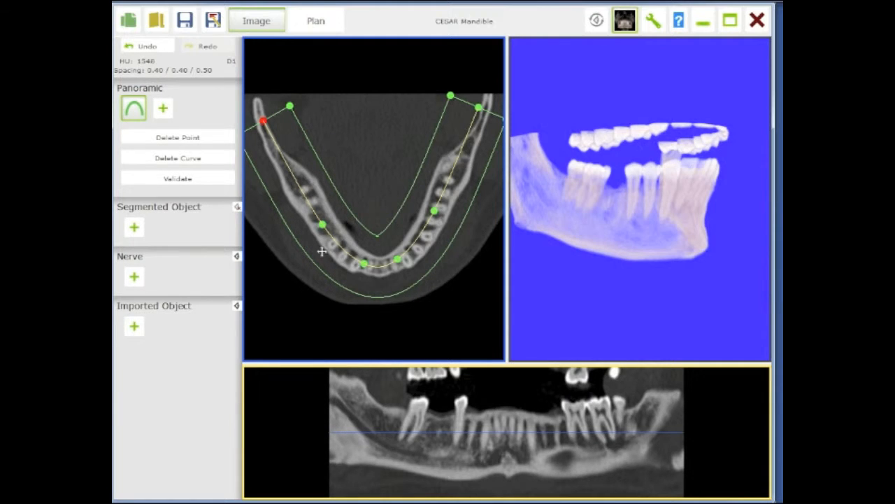
pyautogui.click(178, 180)
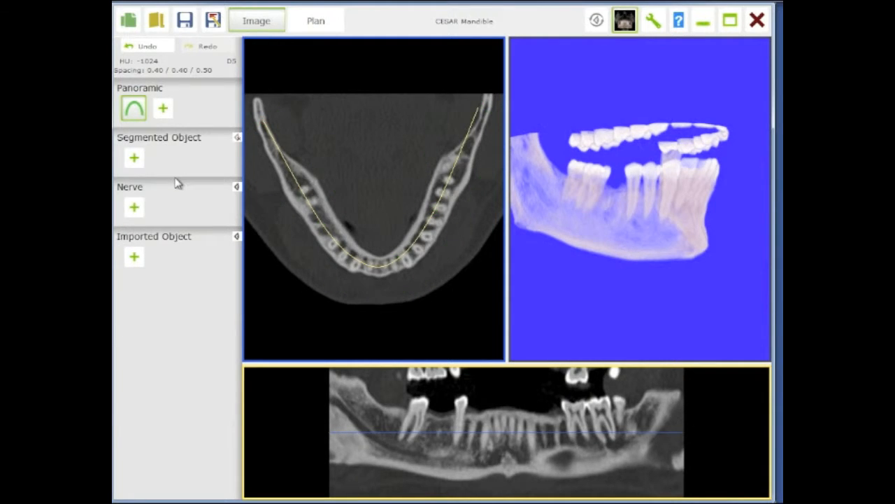
# - Start a new nerve and mark its first points at the right mental foramen in the axial and panoramic views
pyautogui.click(134, 208)
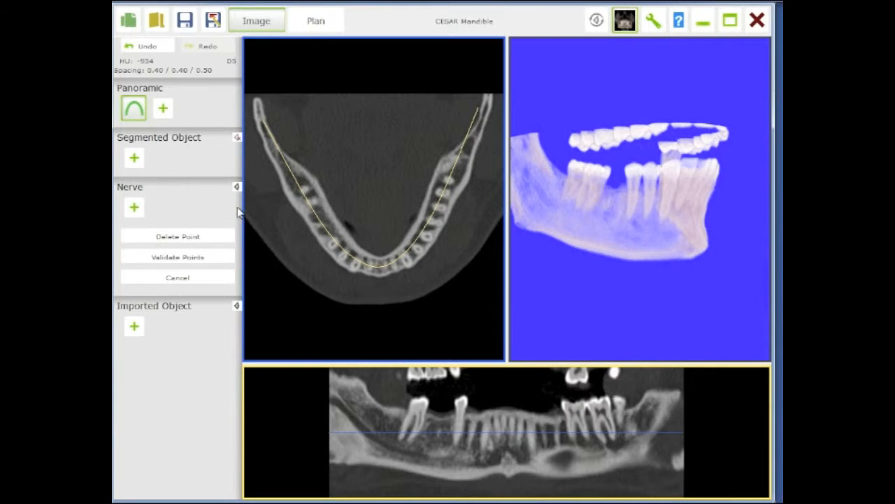
pyautogui.scroll(-5, 353, 235)
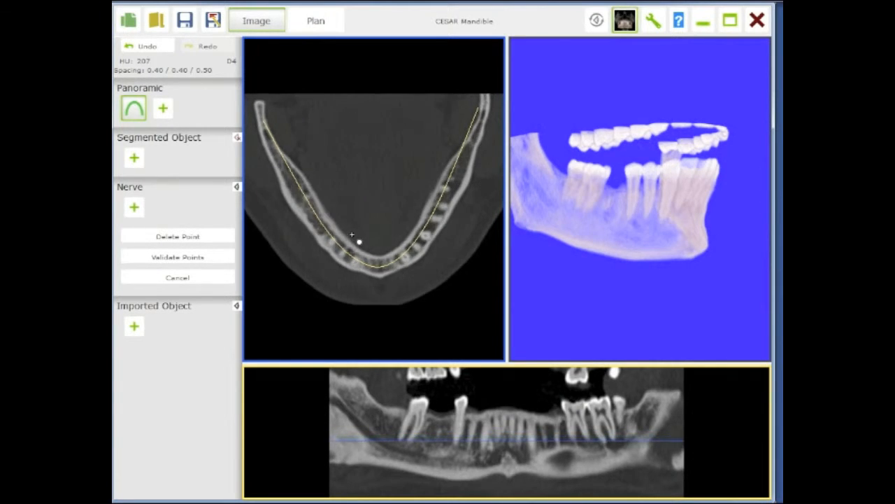
pyautogui.scroll(-2, 354, 238)
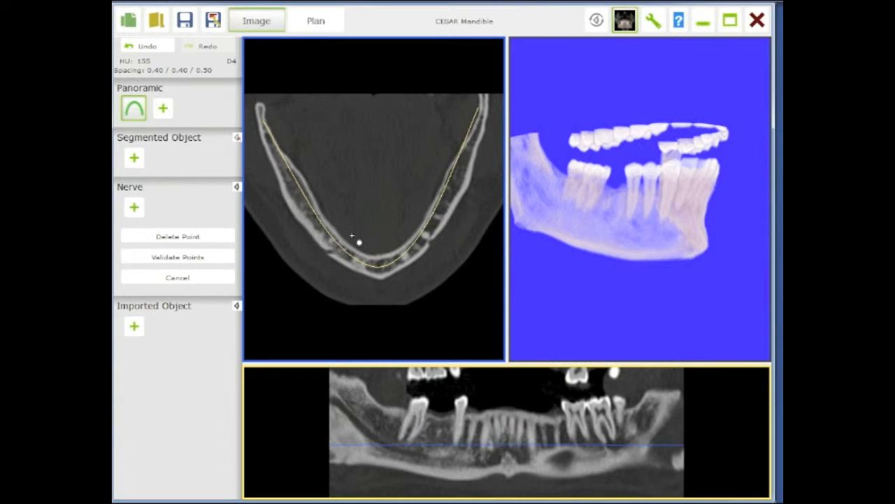
pyautogui.click(311, 259)
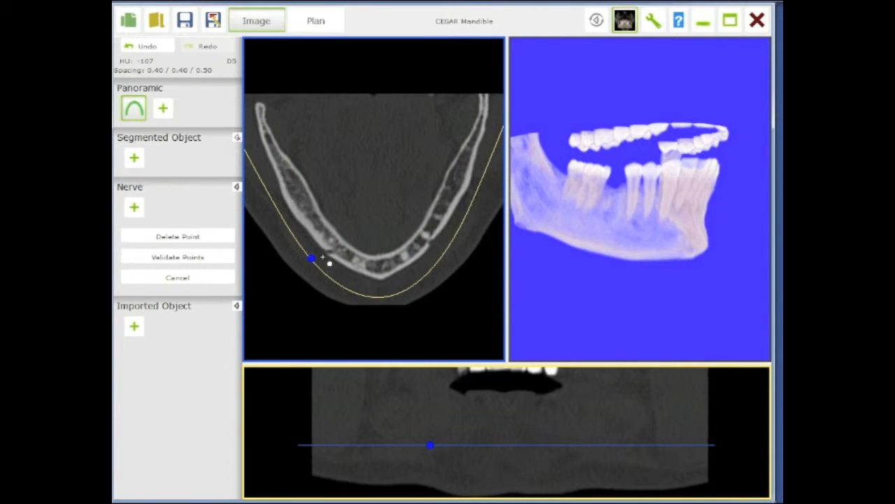
pyautogui.click(329, 252)
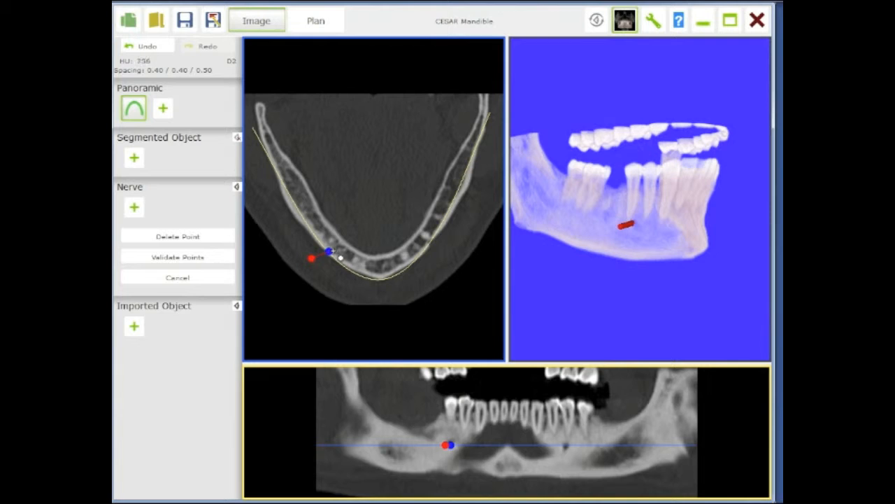
pyautogui.click(335, 249)
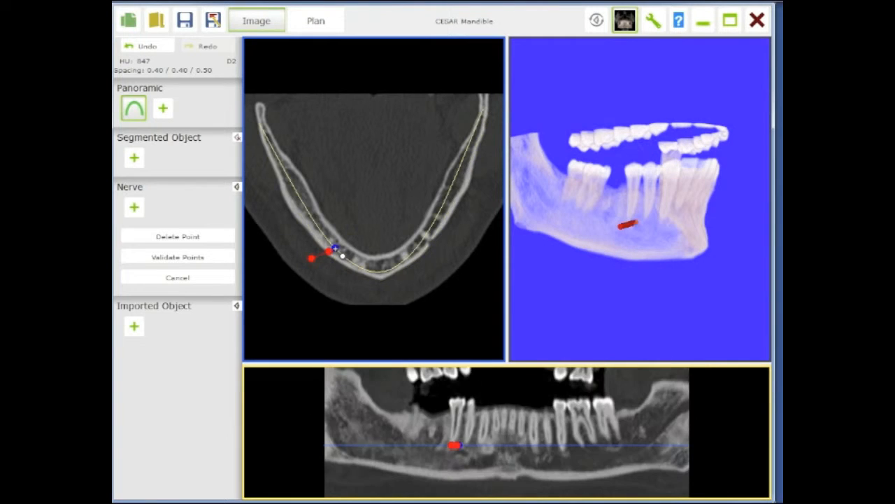
pyautogui.click(460, 452)
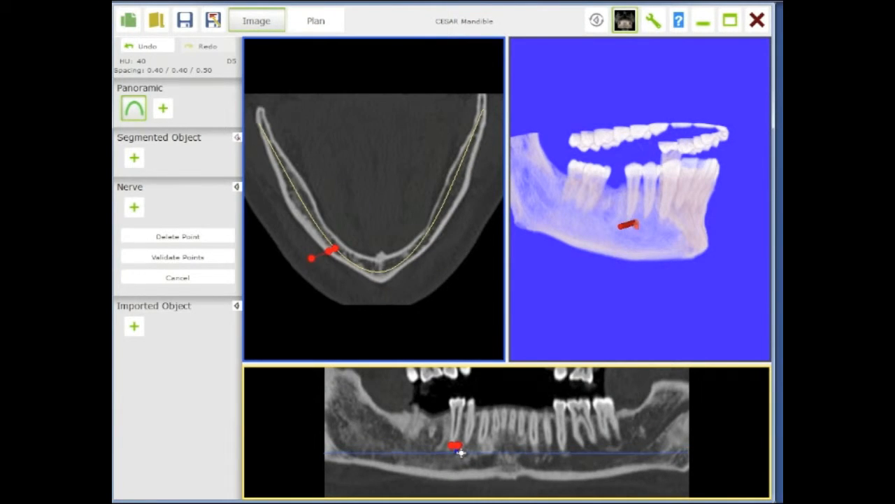
# - Trace the right mandibular canal back toward the ramus with points in the panoramic view, finishing the nerve
pyautogui.scroll(-1, 460, 452)
pyautogui.scroll(2, 461, 452)
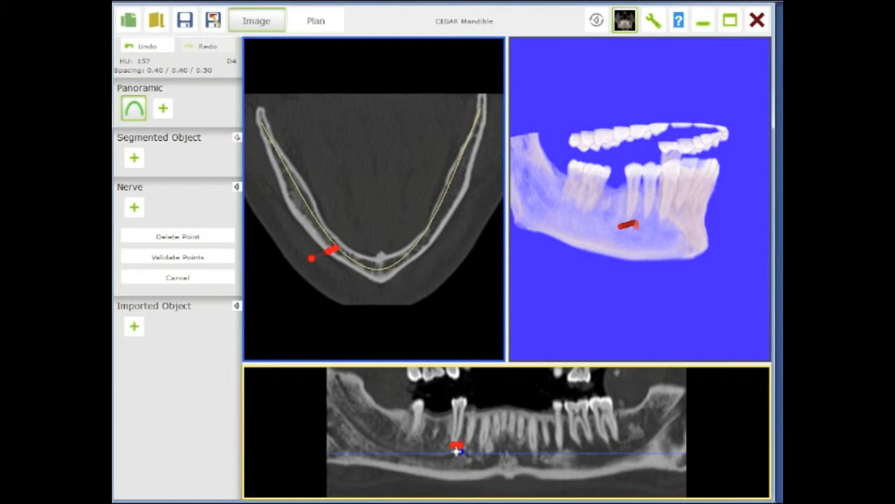
pyautogui.click(451, 455)
pyautogui.click(414, 456)
pyautogui.click(391, 446)
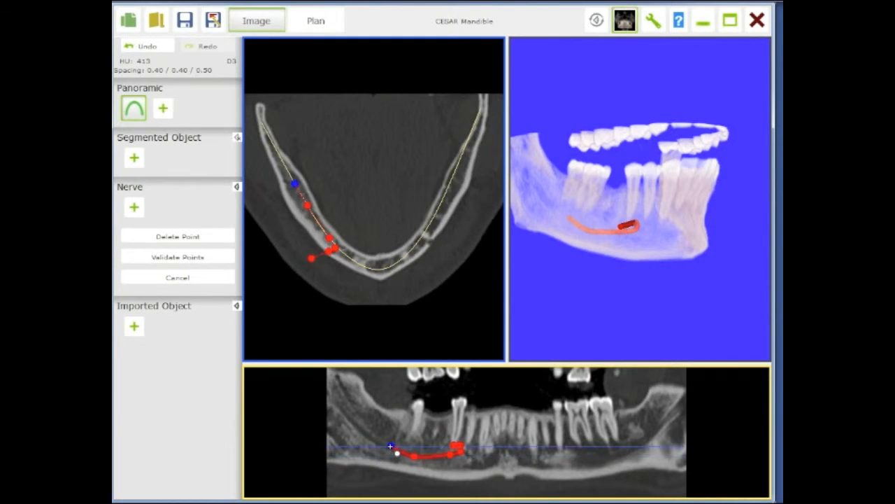
pyautogui.click(361, 431)
pyautogui.click(345, 413)
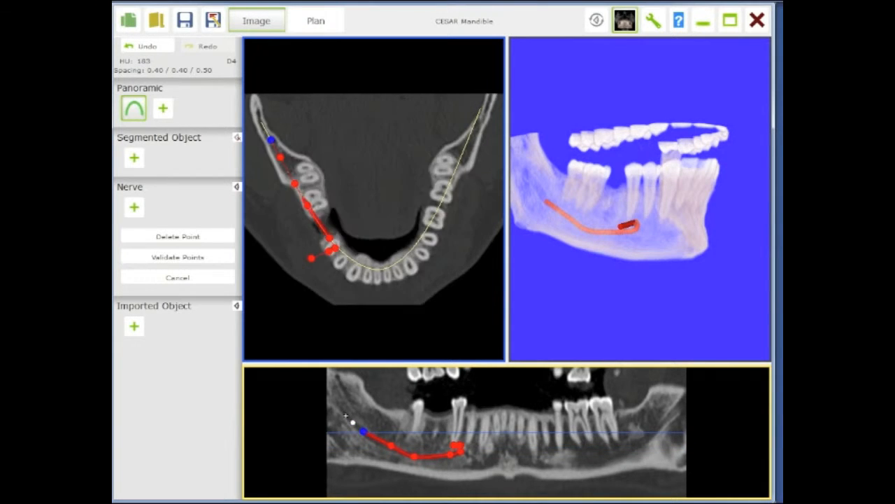
pyautogui.doubleClick(336, 405)
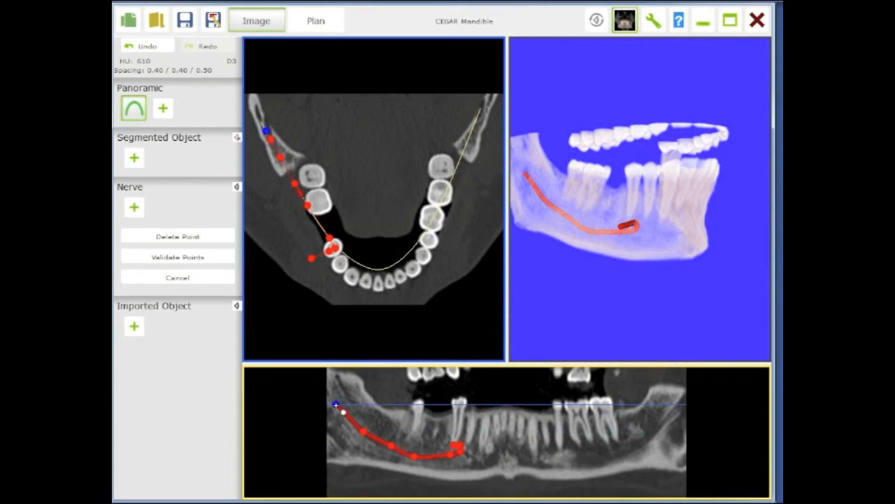
# - Review the nerve's points and validate the nerve
pyautogui.click(390, 447)
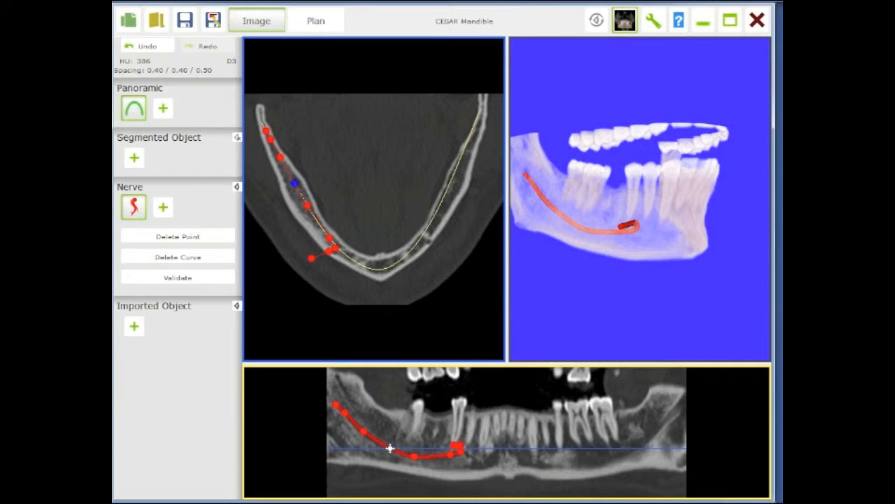
pyautogui.click(446, 455)
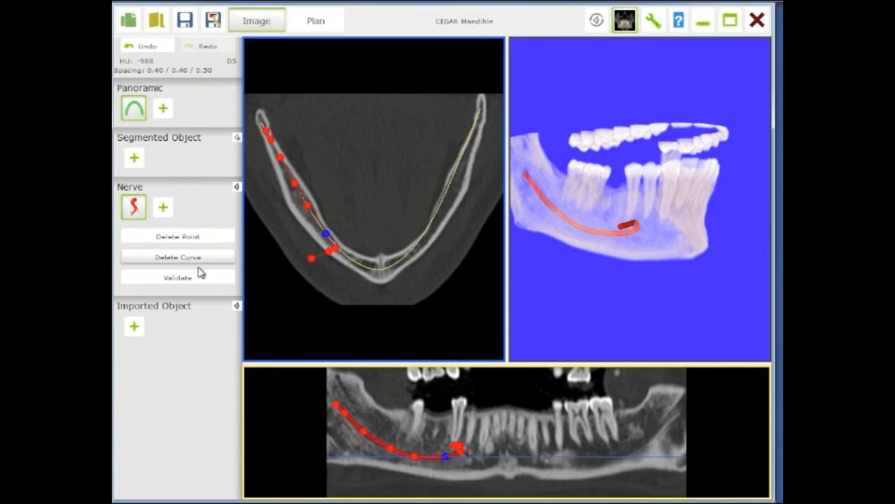
pyautogui.click(178, 279)
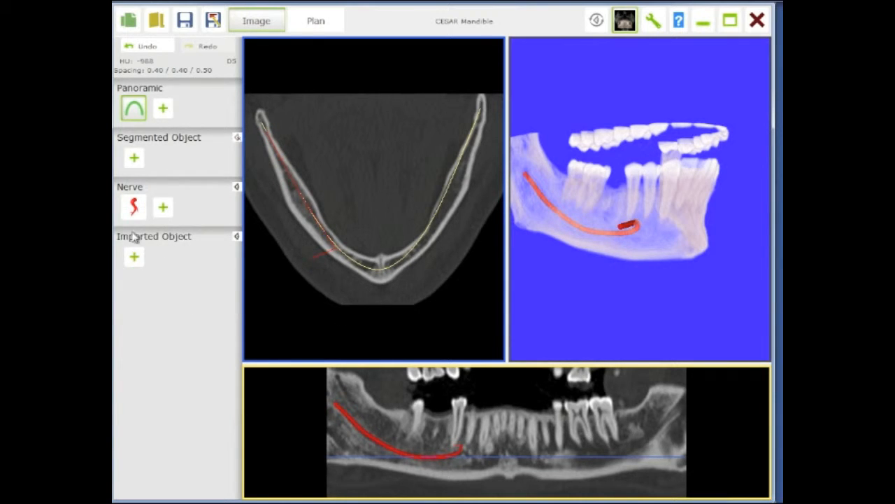
# - Create a bone segmented object with the Bone preset by picking the mandible in the axial slice, then validate it
pyautogui.click(134, 159)
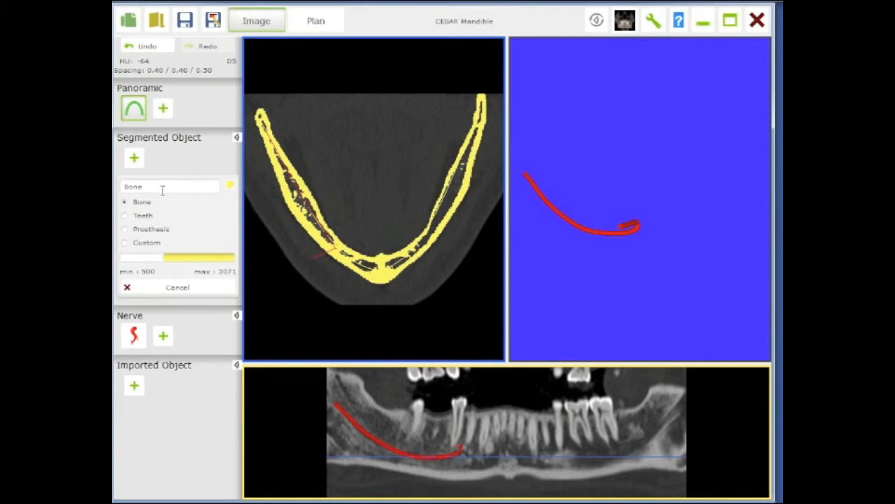
pyautogui.click(287, 198)
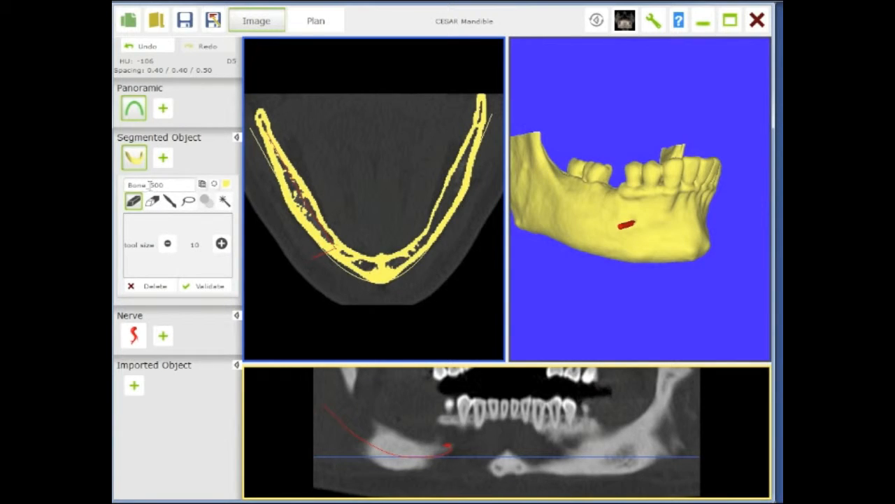
pyautogui.moveTo(610, 219); pyautogui.dragTo(632, 223)
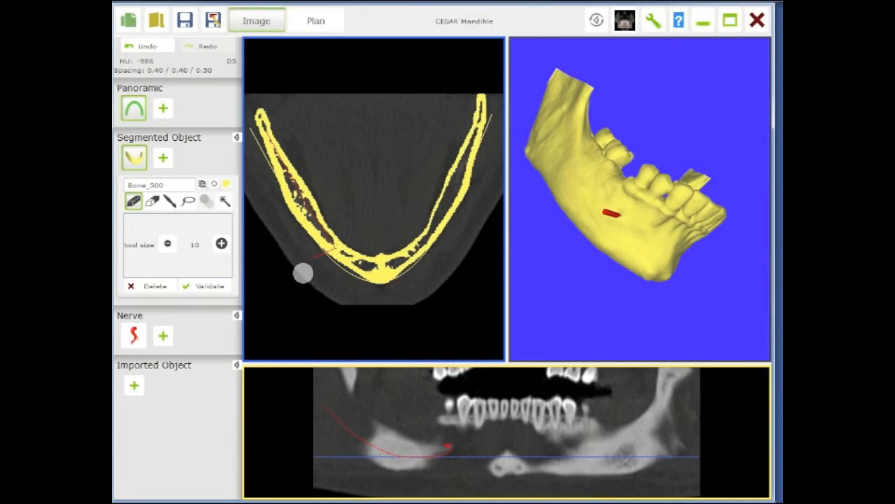
pyautogui.click(202, 287)
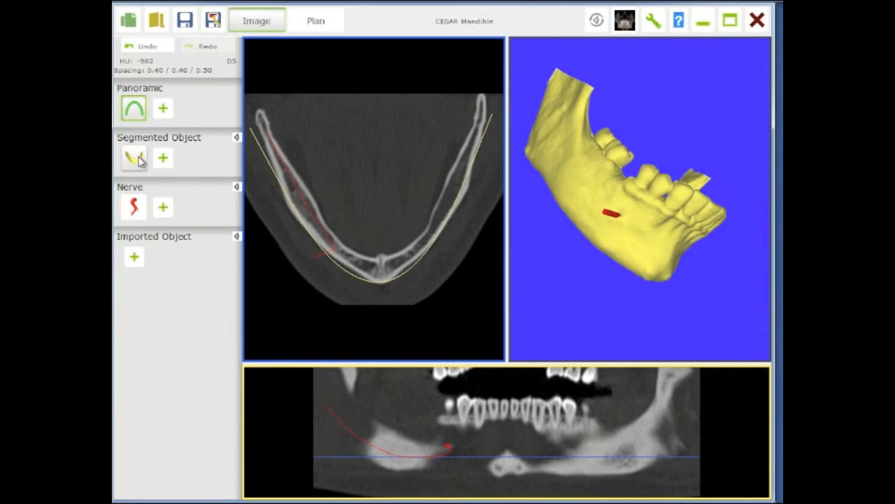
# - Create a teeth segmented object with the Teeth preset at a 1629 minimum threshold, then hide the bone model
pyautogui.click(164, 159)
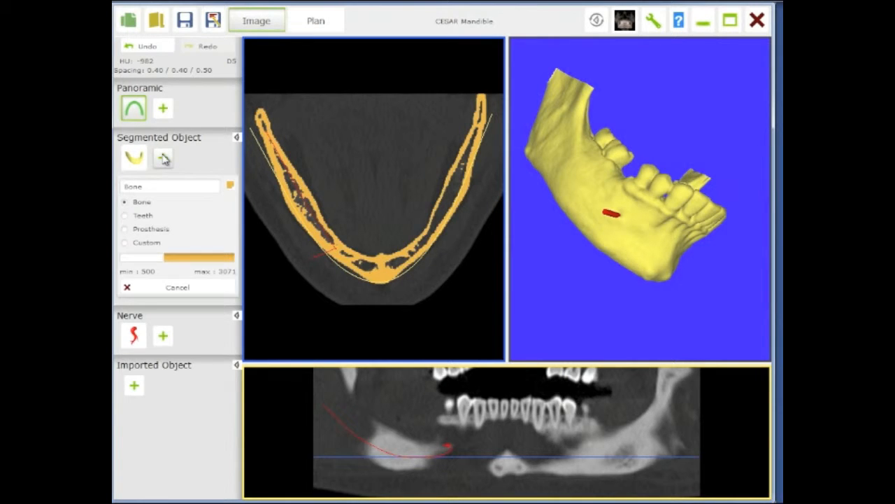
pyautogui.click(125, 216)
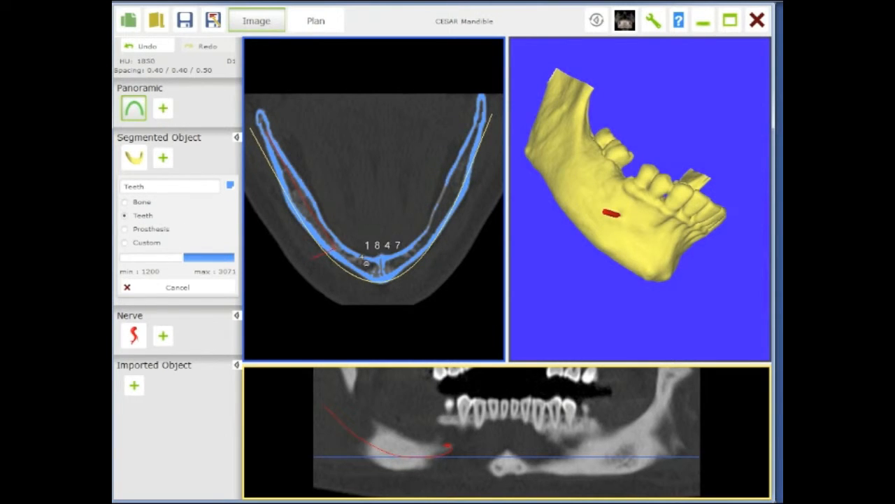
pyautogui.scroll(5, 364, 258)
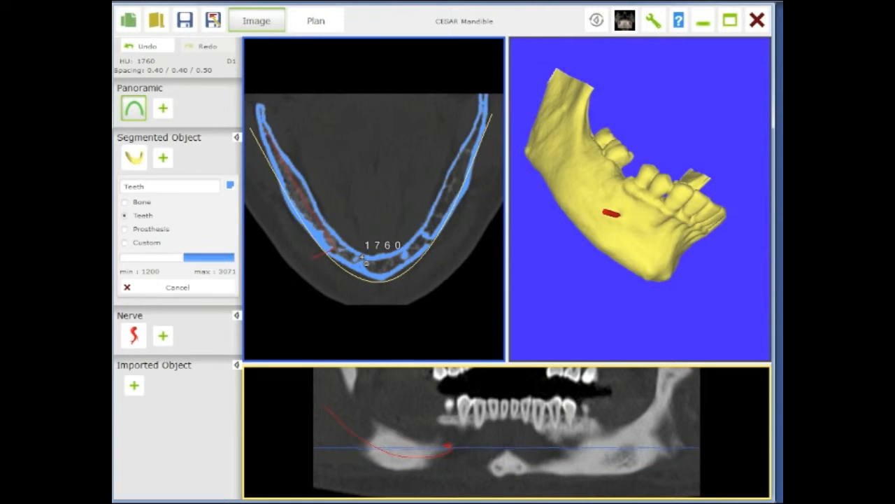
pyautogui.scroll(3, 364, 261)
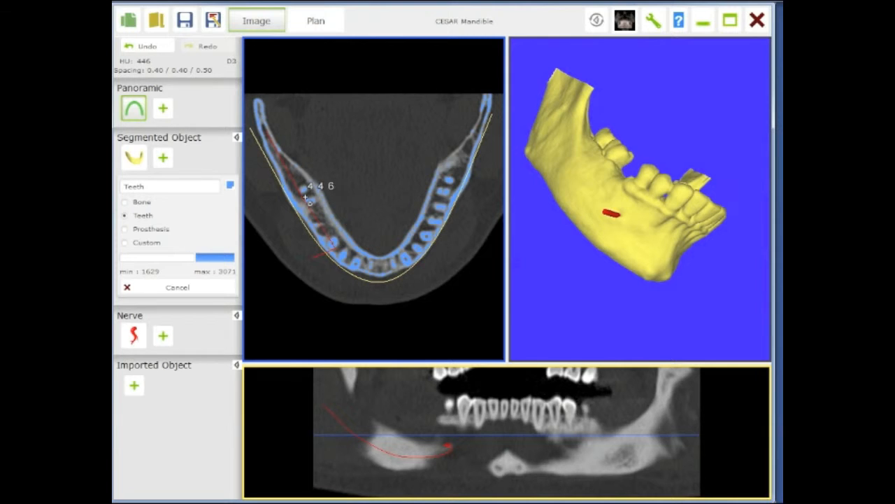
pyautogui.scroll(3, 306, 196)
pyautogui.scroll(4, 305, 191)
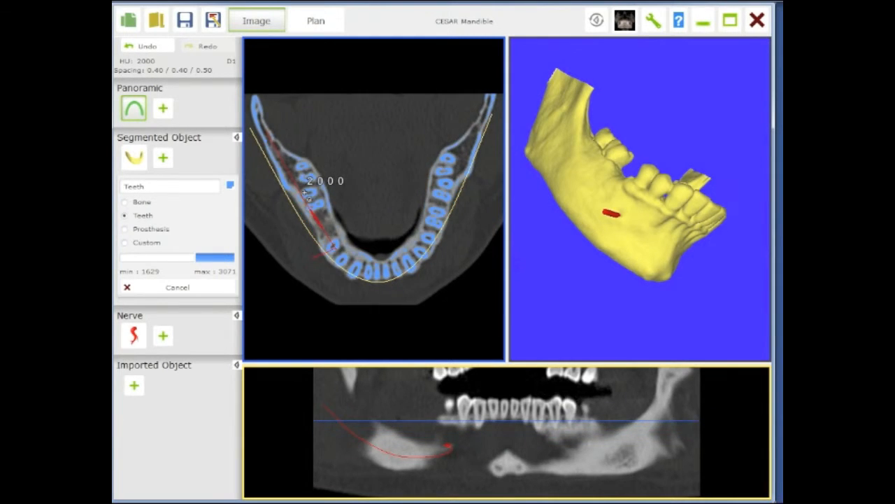
pyautogui.scroll(2, 306, 194)
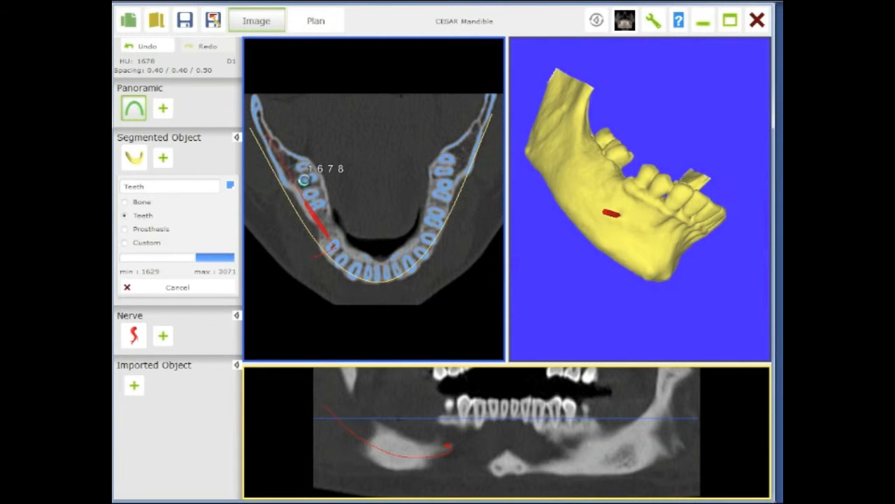
pyautogui.click(306, 183)
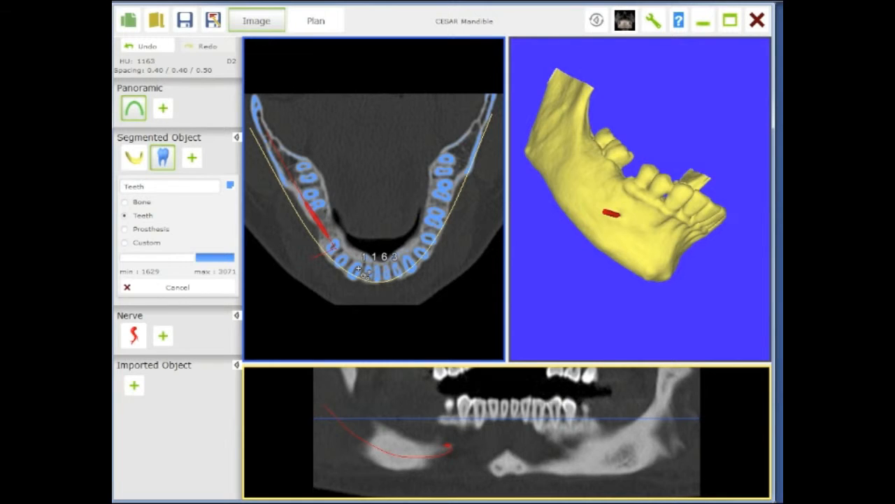
pyautogui.click(359, 268)
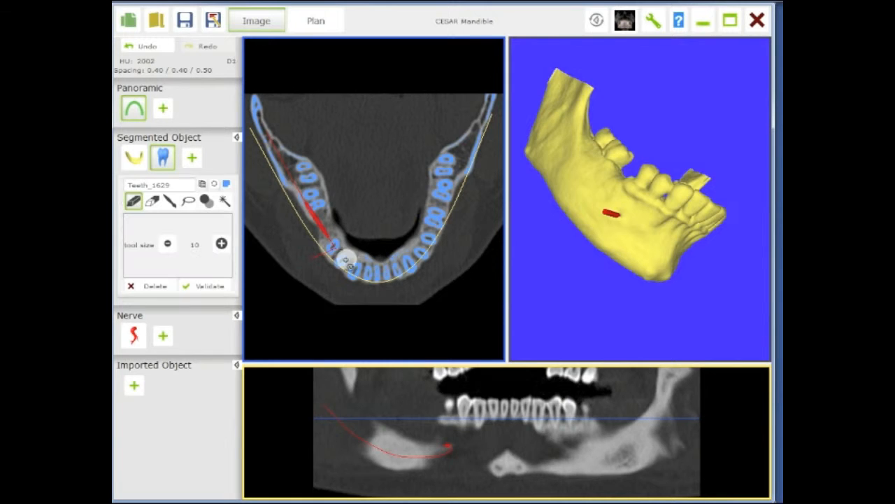
pyautogui.click(138, 158)
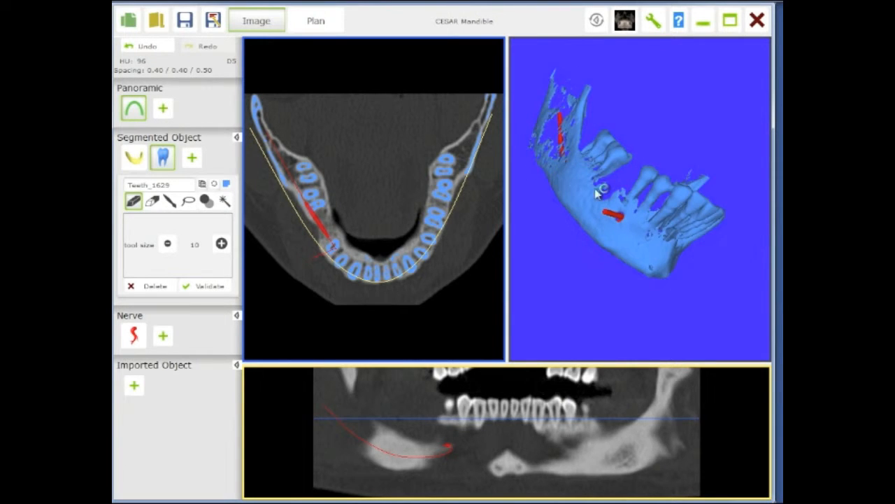
# - Enlarge the 3D view and lasso away the jaw bone around the left molars from the teeth segmentation
pyautogui.moveTo(589, 250)
pyautogui.mouseDown()
pyautogui.moveTo(576, 265)
pyautogui.moveTo(579, 243)
pyautogui.mouseUp()
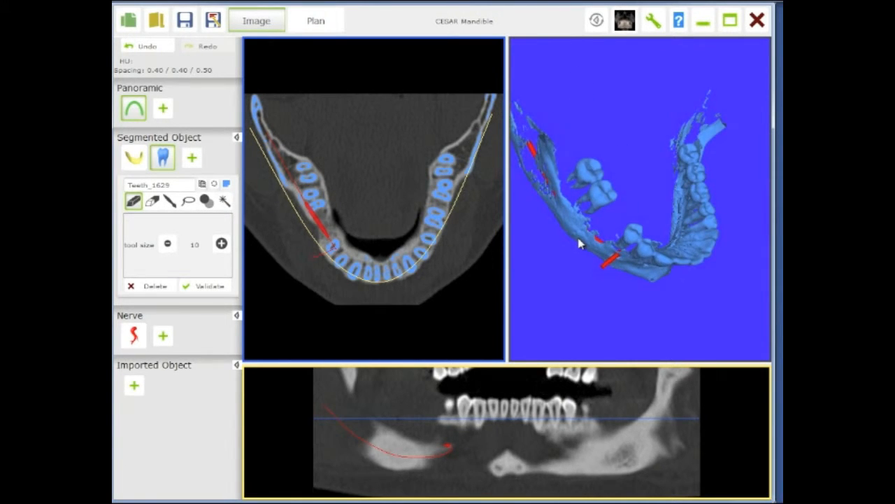
pyautogui.doubleClick(533, 264)
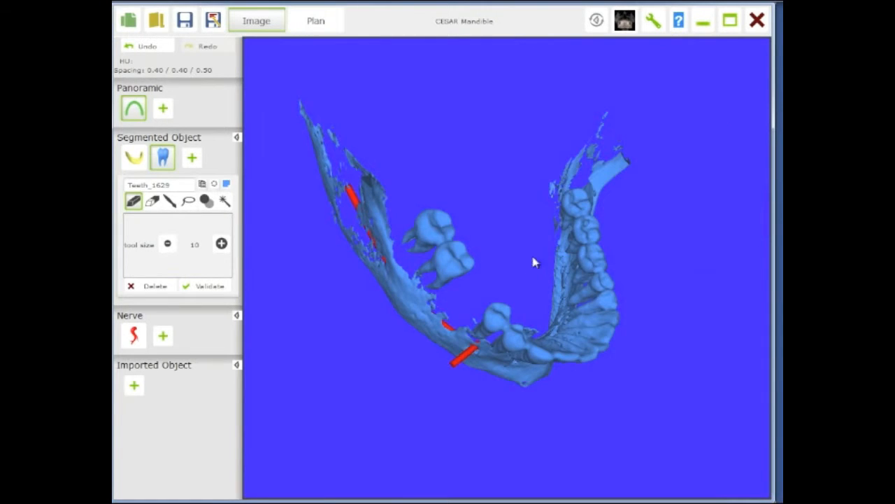
pyautogui.moveTo(490, 235); pyautogui.dragTo(452, 252)
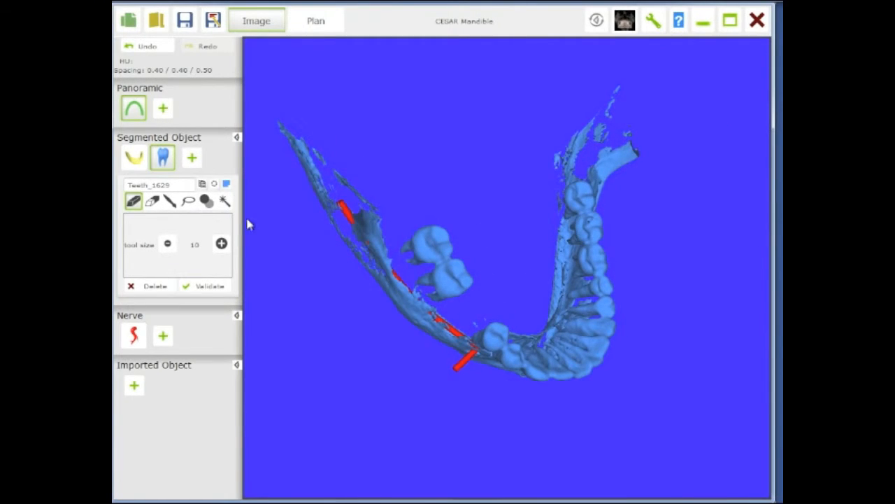
pyautogui.click(188, 201)
pyautogui.moveTo(278, 162)
pyautogui.mouseDown()
pyautogui.moveTo(278, 112)
pyautogui.moveTo(354, 140)
pyautogui.moveTo(389, 212)
pyautogui.moveTo(399, 267)
pyautogui.moveTo(427, 298)
pyautogui.moveTo(476, 321)
pyautogui.moveTo(482, 343)
pyautogui.moveTo(366, 346)
pyautogui.moveTo(277, 231)
pyautogui.mouseUp()
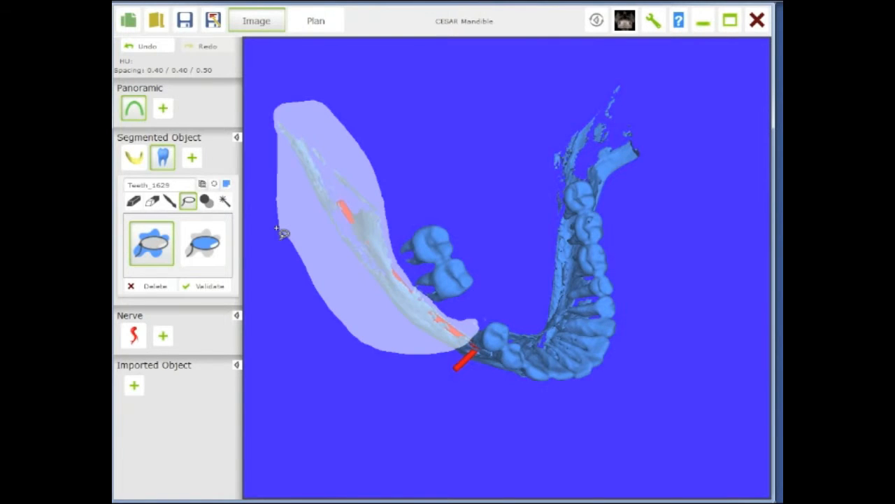
# - Cut away the remaining mandible bone from the teeth segmentation with further lasso selections
pyautogui.moveTo(539, 242)
pyautogui.mouseDown(button='middle')
pyautogui.moveTo(518, 228)
pyautogui.moveTo(506, 274)
pyautogui.mouseUp(button='middle')
pyautogui.moveTo(613, 95)
pyautogui.mouseDown()
pyautogui.moveTo(622, 134)
pyautogui.moveTo(619, 265)
pyautogui.moveTo(713, 167)
pyautogui.moveTo(682, 51)
pyautogui.moveTo(613, 95)
pyautogui.mouseUp()
pyautogui.moveTo(632, 288)
pyautogui.mouseDown(button='middle')
pyautogui.moveTo(643, 191)
pyautogui.moveTo(657, 216)
pyautogui.moveTo(564, 302)
pyautogui.mouseUp(button='middle')
pyautogui.moveTo(476, 304)
pyautogui.mouseDown()
pyautogui.moveTo(540, 305)
pyautogui.moveTo(577, 281)
pyautogui.mouseUp()
pyautogui.moveTo(599, 272)
pyautogui.mouseDown()
pyautogui.moveTo(641, 302)
pyautogui.moveTo(548, 402)
pyautogui.moveTo(464, 315)
pyautogui.mouseUp()
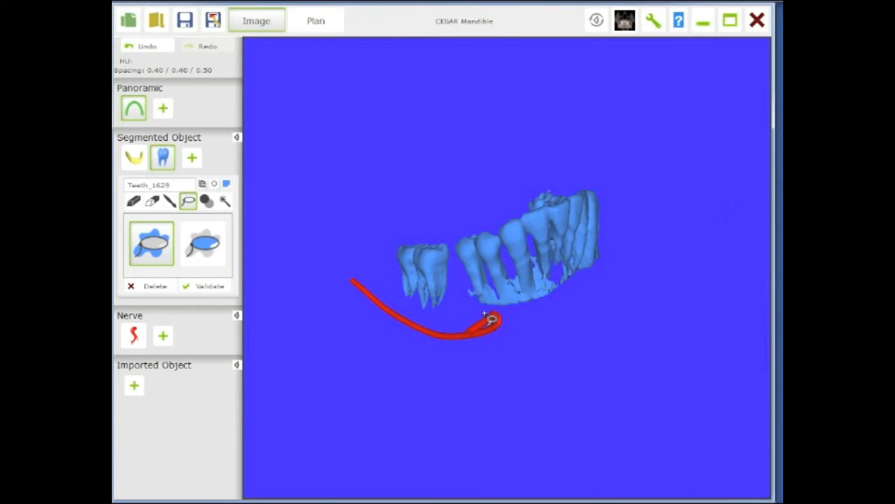
# - Lasso out bone fragments beneath the front teeth of the teeth segmentation
pyautogui.moveTo(500, 303)
pyautogui.mouseDown(button='right')
pyautogui.moveTo(512, 300)
pyautogui.moveTo(499, 298)
pyautogui.mouseUp(button='right')
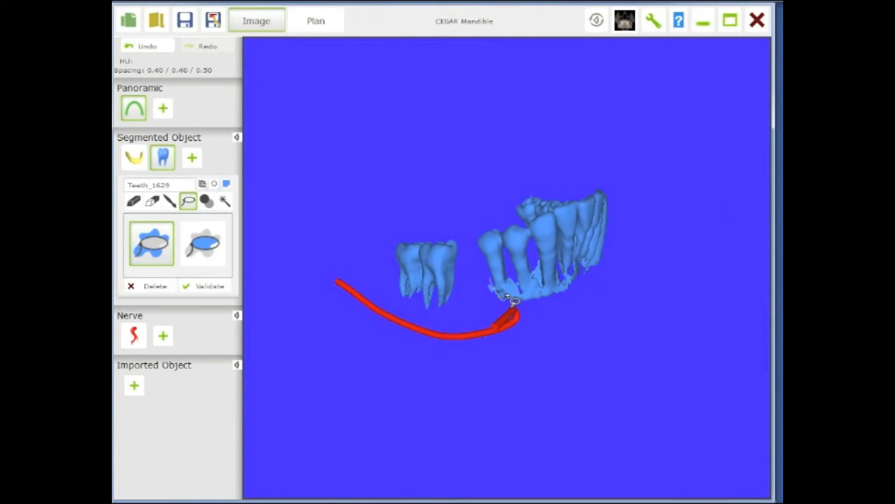
pyautogui.moveTo(506, 297); pyautogui.dragTo(512, 275)
pyautogui.moveTo(532, 276)
pyautogui.mouseDown()
pyautogui.moveTo(535, 263)
pyautogui.moveTo(542, 281)
pyautogui.mouseUp()
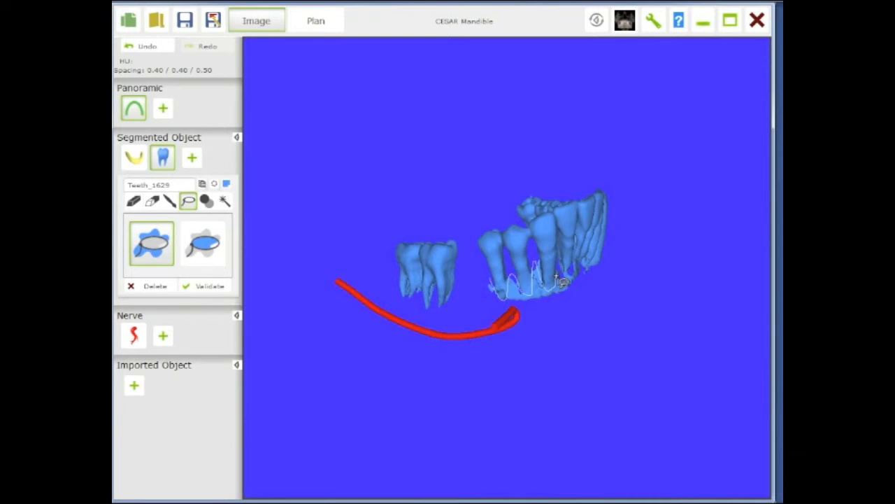
pyautogui.moveTo(576, 273)
pyautogui.mouseDown()
pyautogui.moveTo(589, 288)
pyautogui.moveTo(557, 302)
pyautogui.moveTo(504, 311)
pyautogui.moveTo(485, 293)
pyautogui.mouseUp()
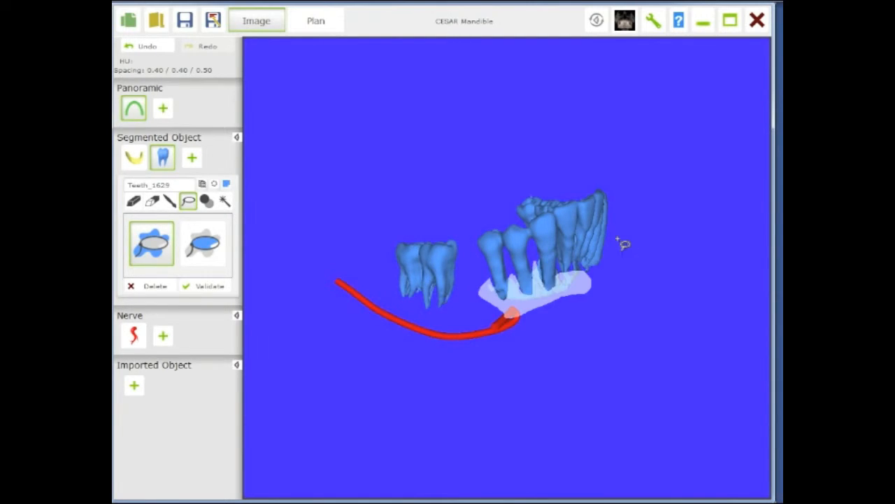
pyautogui.moveTo(604, 255)
pyautogui.mouseDown(button='middle')
pyautogui.moveTo(588, 259)
pyautogui.moveTo(589, 247)
pyautogui.mouseUp(button='middle')
pyautogui.moveTo(576, 276); pyautogui.dragTo(520, 205, button='middle')
pyautogui.moveTo(454, 229)
pyautogui.mouseDown()
pyautogui.moveTo(478, 200)
pyautogui.moveTo(518, 189)
pyautogui.mouseUp()
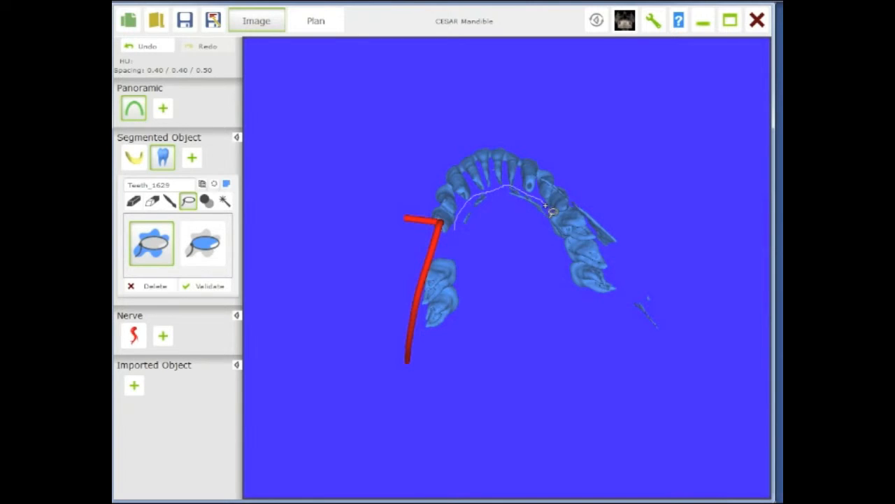
pyautogui.moveTo(549, 220)
pyautogui.mouseDown()
pyautogui.moveTo(474, 264)
pyautogui.moveTo(480, 270)
pyautogui.mouseUp()
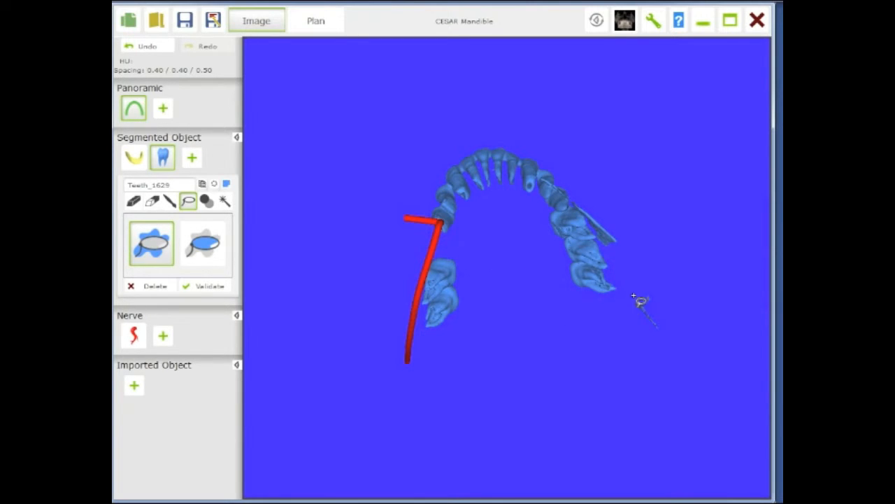
# - Remove stray fragments along the dental arch of the teeth segmentation with the lasso
pyautogui.moveTo(638, 286)
pyautogui.mouseDown()
pyautogui.moveTo(651, 340)
pyautogui.moveTo(674, 300)
pyautogui.moveTo(665, 282)
pyautogui.moveTo(668, 318)
pyautogui.moveTo(649, 277)
pyautogui.mouseUp()
pyautogui.moveTo(562, 296); pyautogui.dragTo(601, 200, button='middle')
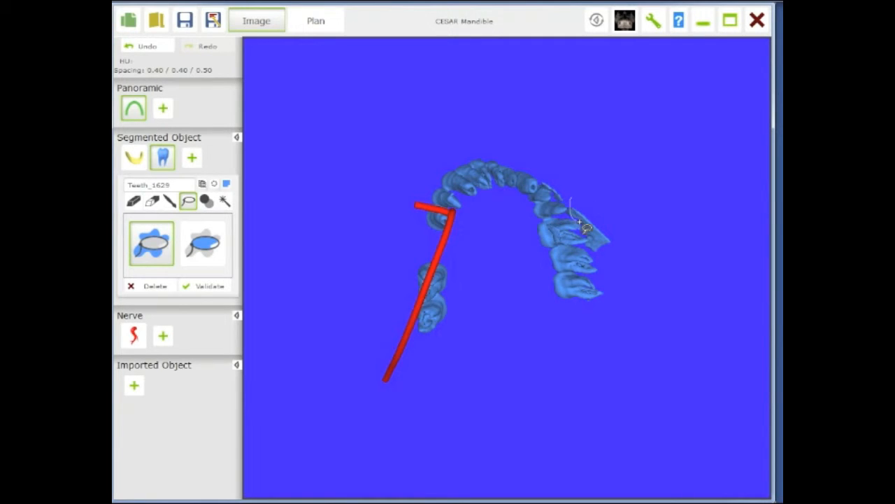
pyautogui.moveTo(591, 246)
pyautogui.mouseDown()
pyautogui.moveTo(609, 266)
pyautogui.moveTo(623, 206)
pyautogui.moveTo(578, 193)
pyautogui.mouseUp()
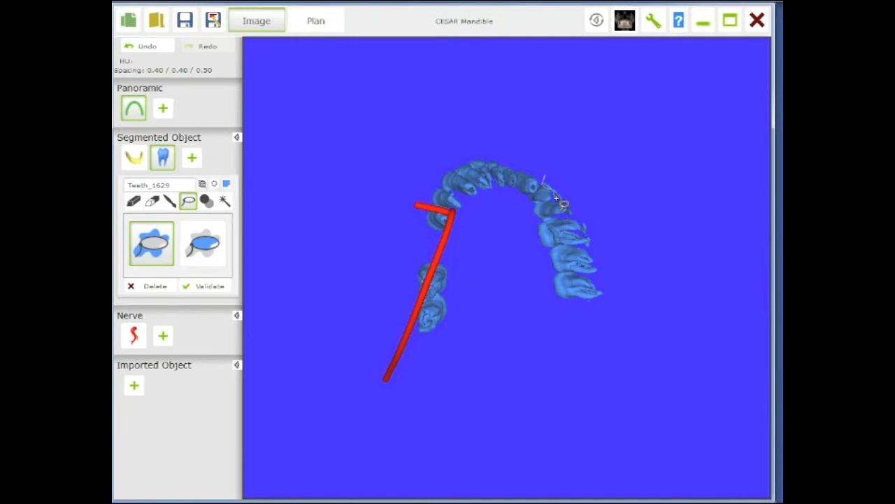
pyautogui.moveTo(564, 194); pyautogui.dragTo(554, 175)
pyautogui.moveTo(563, 202); pyautogui.dragTo(584, 223)
pyautogui.moveTo(594, 249); pyautogui.dragTo(589, 248)
pyautogui.moveTo(588, 149); pyautogui.dragTo(575, 238, button='right')
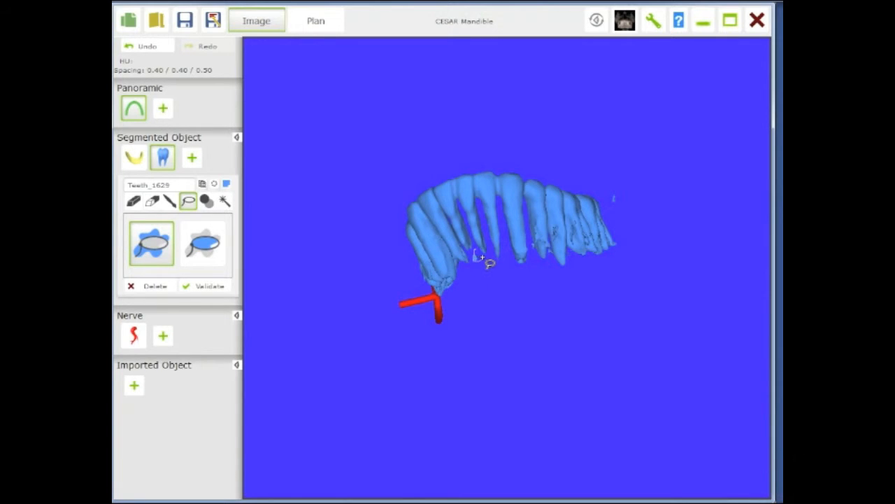
# - Trim leftover bone between the tooth roots of the teeth segmentation with more lasso cuts
pyautogui.moveTo(551, 288); pyautogui.dragTo(525, 277, button='right')
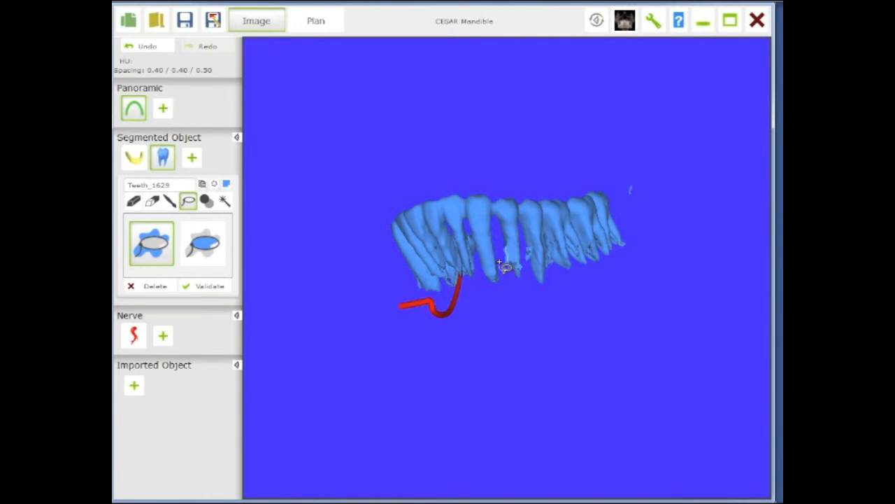
pyautogui.moveTo(549, 256); pyautogui.dragTo(529, 269, button='right')
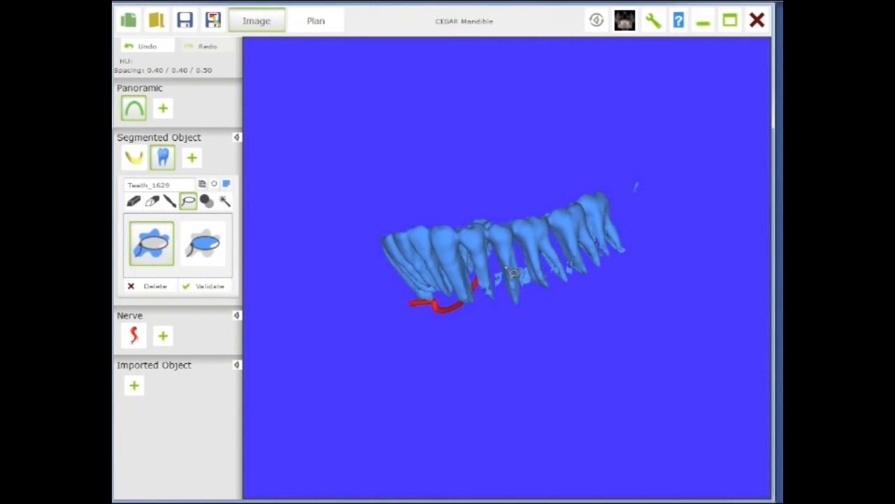
pyautogui.moveTo(485, 292)
pyautogui.mouseDown()
pyautogui.moveTo(503, 295)
pyautogui.moveTo(514, 277)
pyautogui.moveTo(520, 285)
pyautogui.mouseUp()
pyautogui.moveTo(526, 269)
pyautogui.mouseDown()
pyautogui.moveTo(568, 279)
pyautogui.moveTo(566, 262)
pyautogui.mouseUp()
pyautogui.moveTo(447, 304)
pyautogui.mouseDown(button='middle')
pyautogui.moveTo(533, 294)
pyautogui.moveTo(573, 301)
pyautogui.moveTo(583, 314)
pyautogui.moveTo(567, 299)
pyautogui.mouseUp(button='middle')
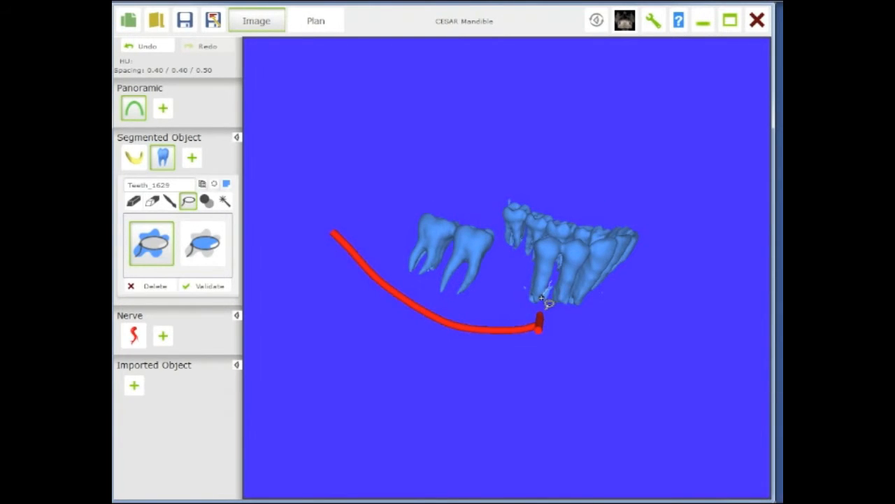
pyautogui.moveTo(529, 292)
pyautogui.mouseDown()
pyautogui.moveTo(522, 301)
pyautogui.moveTo(550, 314)
pyautogui.moveTo(556, 291)
pyautogui.mouseUp()
pyautogui.moveTo(501, 283); pyautogui.dragTo(504, 302, button='middle')
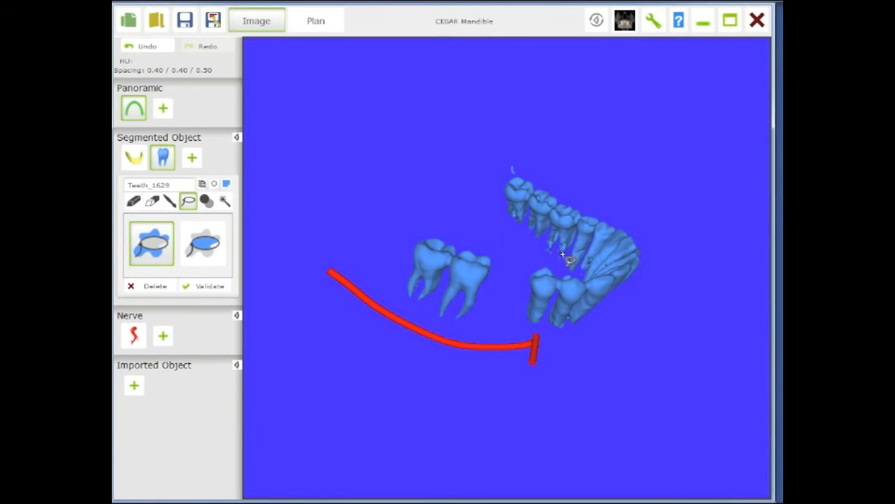
pyautogui.moveTo(541, 238)
pyautogui.mouseDown()
pyautogui.moveTo(537, 254)
pyautogui.moveTo(560, 261)
pyautogui.mouseUp()
pyautogui.moveTo(518, 154)
pyautogui.mouseDown()
pyautogui.moveTo(503, 166)
pyautogui.moveTo(531, 186)
pyautogui.moveTo(514, 158)
pyautogui.mouseUp()
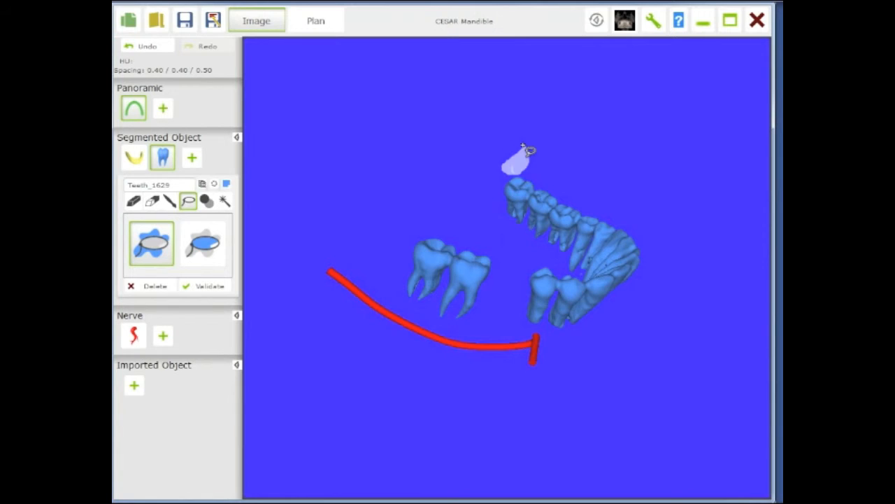
# - Display the bone segmentation model again
pyautogui.click(136, 160)
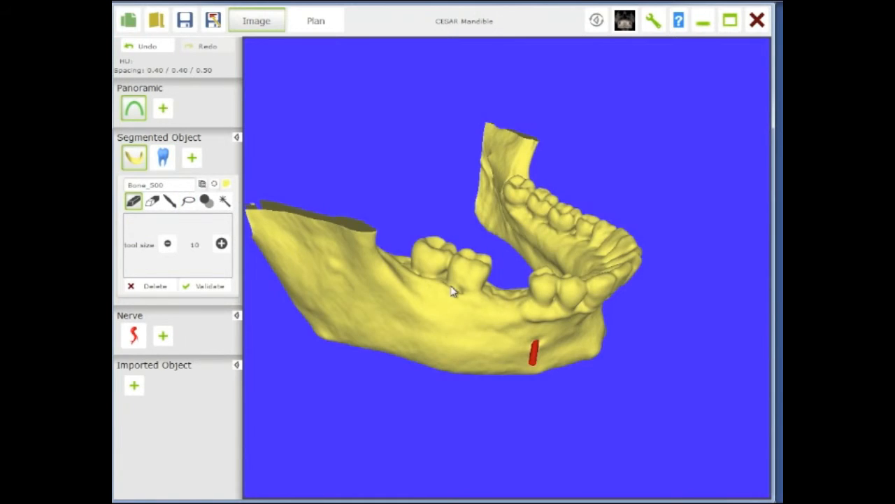
pyautogui.moveTo(448, 283); pyautogui.dragTo(456, 265, button='middle')
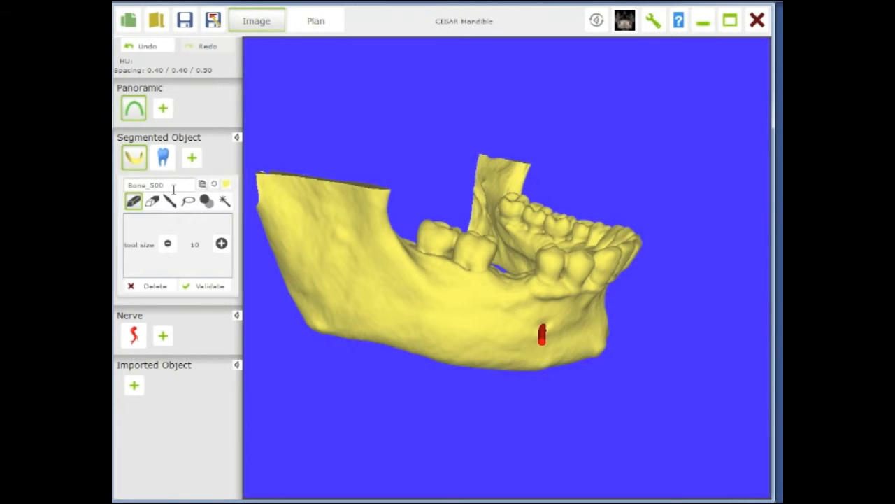
pyautogui.click(164, 159)
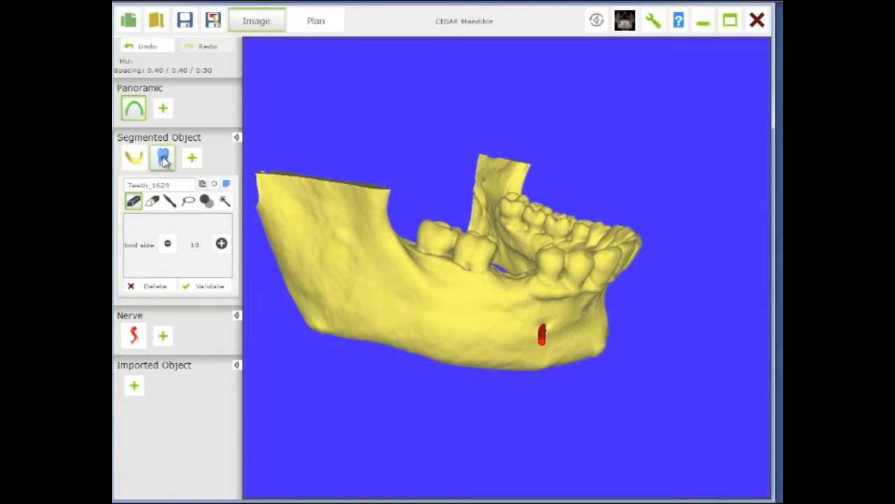
pyautogui.click(206, 202)
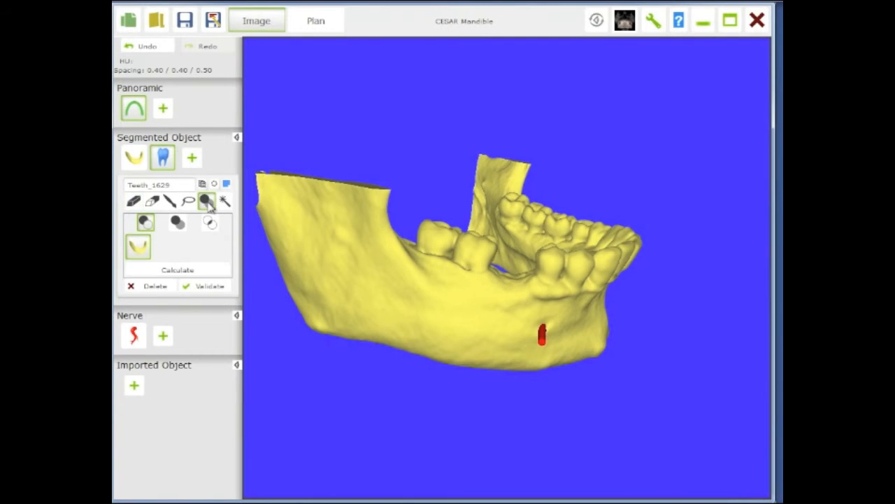
pyautogui.click(145, 222)
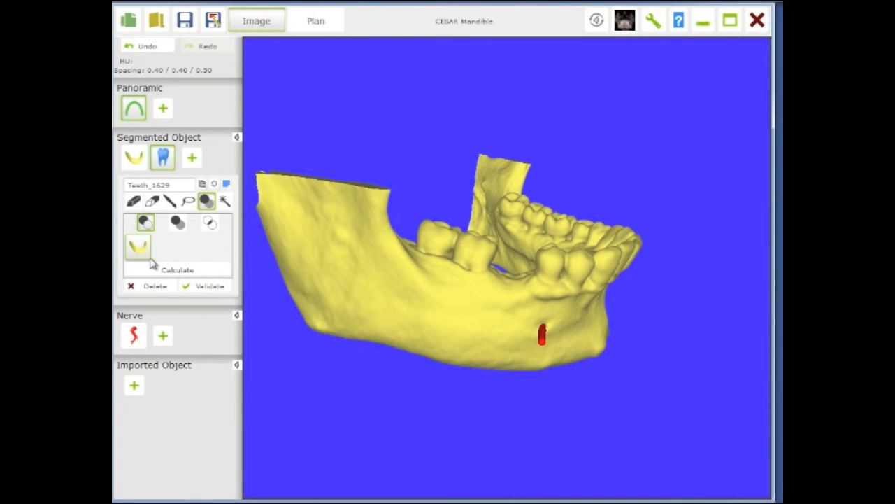
pyautogui.click(148, 247)
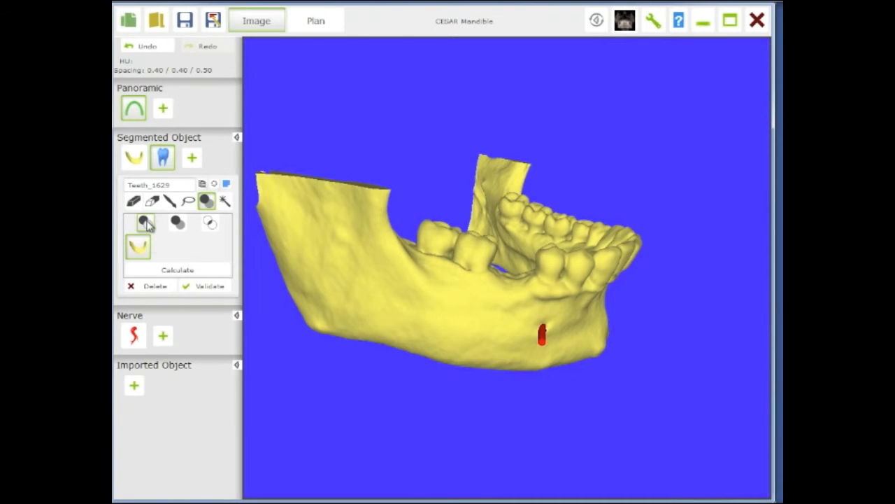
# - Subtract the teeth segmentation from the bone object using the boolean tool and calculate
pyautogui.click(137, 160)
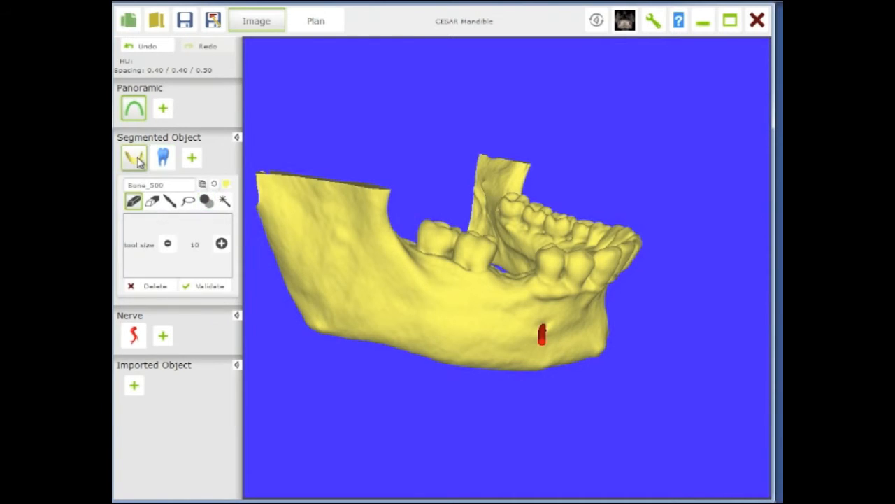
pyautogui.click(206, 201)
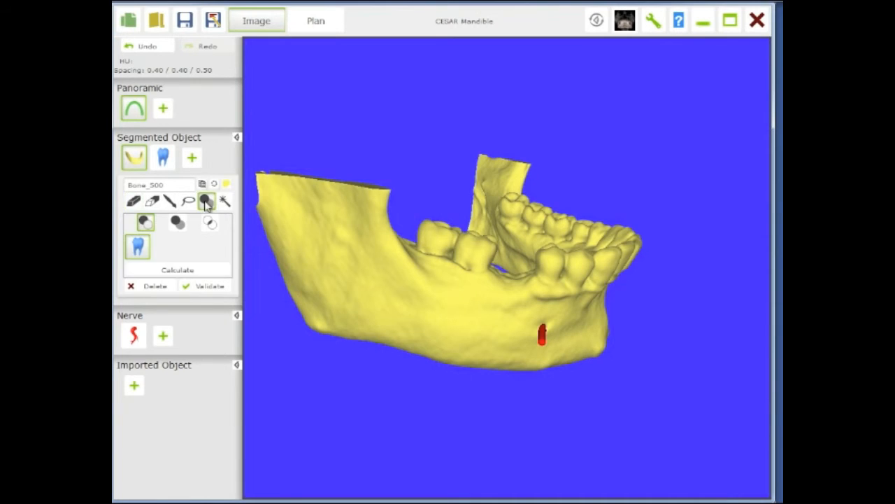
pyautogui.click(145, 221)
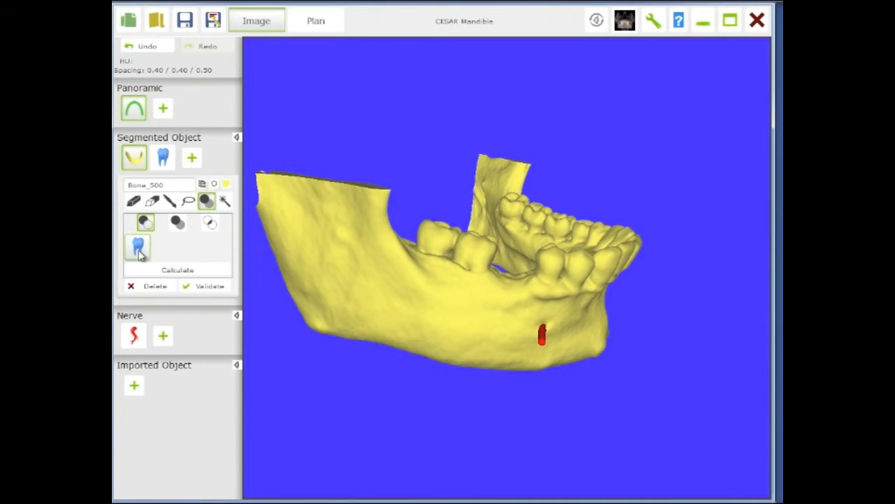
pyautogui.click(139, 249)
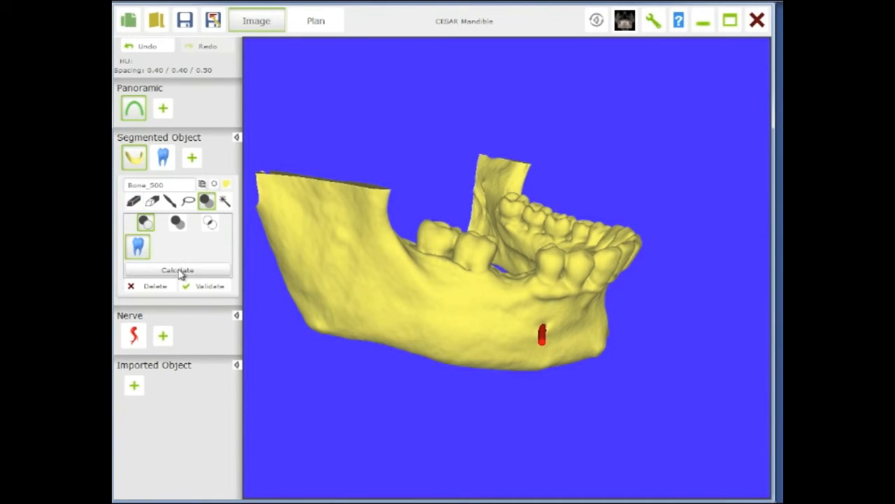
pyautogui.click(178, 273)
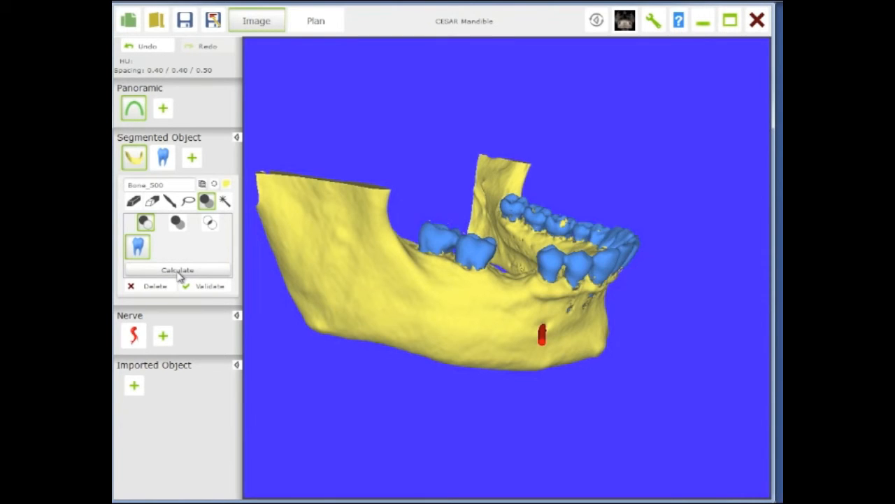
# - Lasso away residual fragments above the teeth from the bone object, then hide the teeth model
pyautogui.moveTo(441, 315); pyautogui.dragTo(312, 294)
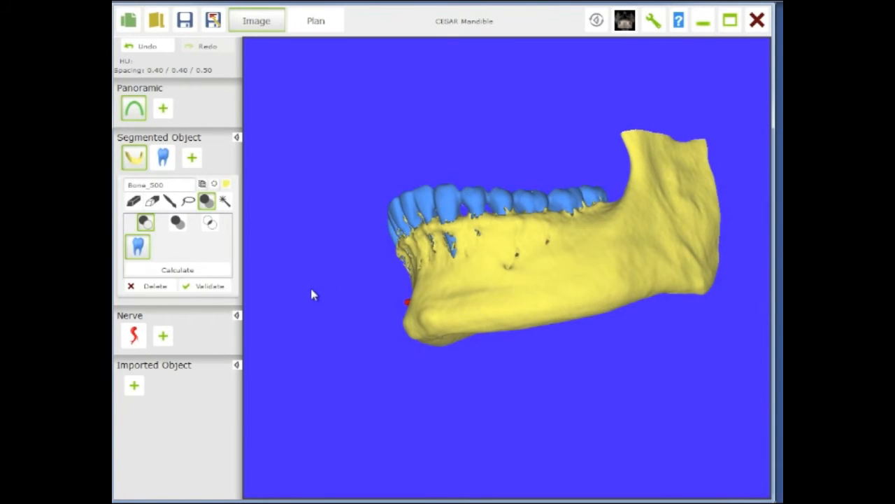
pyautogui.click(138, 159)
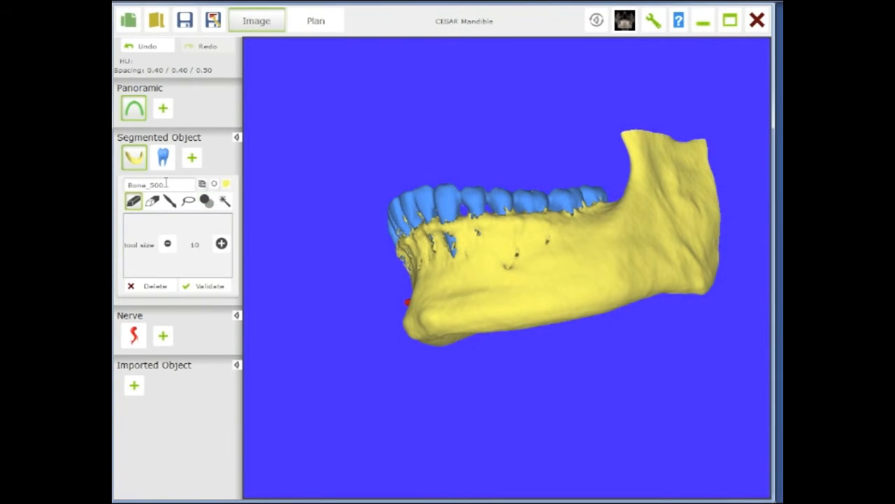
pyautogui.click(188, 202)
pyautogui.moveTo(618, 171)
pyautogui.mouseDown()
pyautogui.moveTo(615, 207)
pyautogui.moveTo(580, 216)
pyautogui.moveTo(477, 215)
pyautogui.moveTo(420, 234)
pyautogui.moveTo(395, 220)
pyautogui.moveTo(480, 140)
pyautogui.moveTo(541, 139)
pyautogui.moveTo(605, 161)
pyautogui.mouseUp()
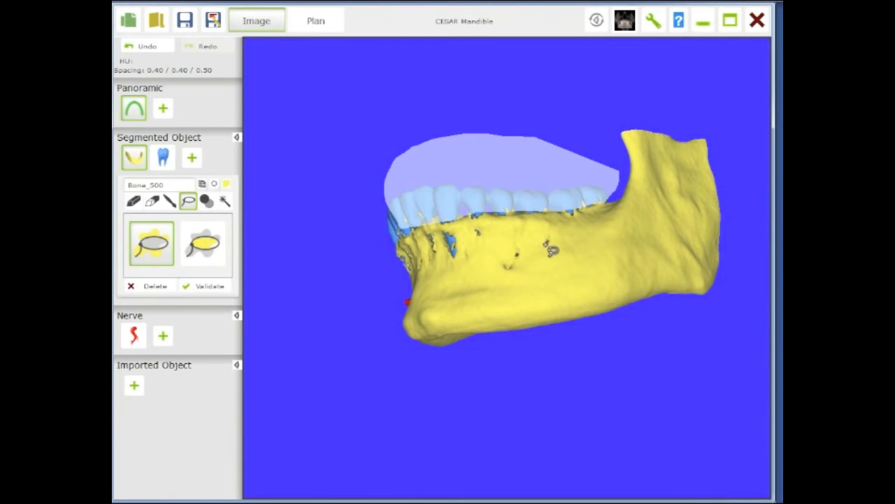
pyautogui.moveTo(550, 246)
pyautogui.mouseDown(button='middle')
pyautogui.moveTo(647, 239)
pyautogui.moveTo(632, 238)
pyautogui.mouseUp(button='middle')
pyautogui.moveTo(410, 201)
pyautogui.mouseDown()
pyautogui.moveTo(396, 235)
pyautogui.moveTo(467, 250)
pyautogui.moveTo(452, 193)
pyautogui.moveTo(412, 194)
pyautogui.mouseUp()
pyautogui.moveTo(527, 256); pyautogui.dragTo(512, 263, button='middle')
pyautogui.moveTo(494, 181)
pyautogui.mouseDown()
pyautogui.moveTo(470, 204)
pyautogui.moveTo(468, 238)
pyautogui.moveTo(521, 232)
pyautogui.moveTo(520, 183)
pyautogui.mouseUp()
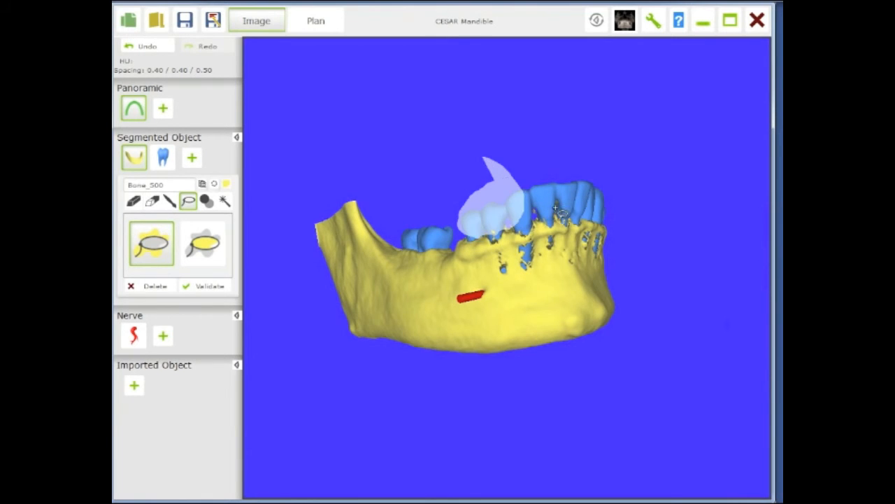
pyautogui.moveTo(605, 234)
pyautogui.mouseDown(button='middle')
pyautogui.moveTo(606, 281)
pyautogui.moveTo(518, 284)
pyautogui.mouseUp(button='middle')
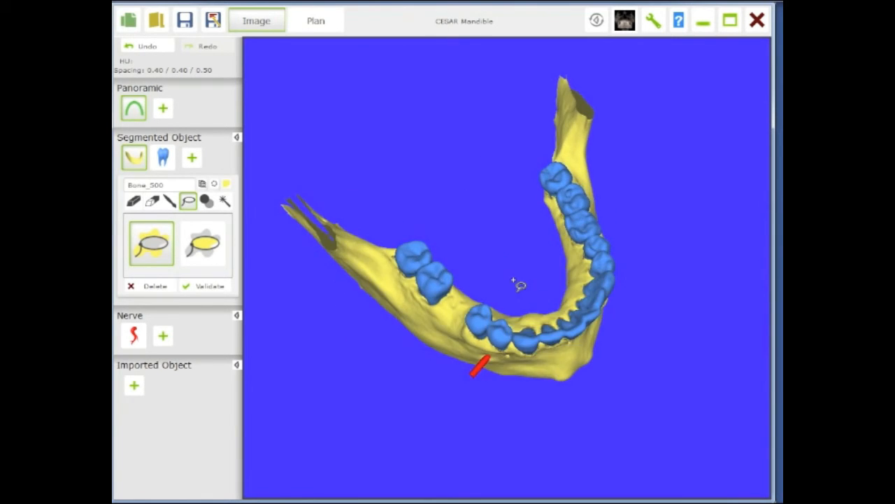
pyautogui.click(163, 160)
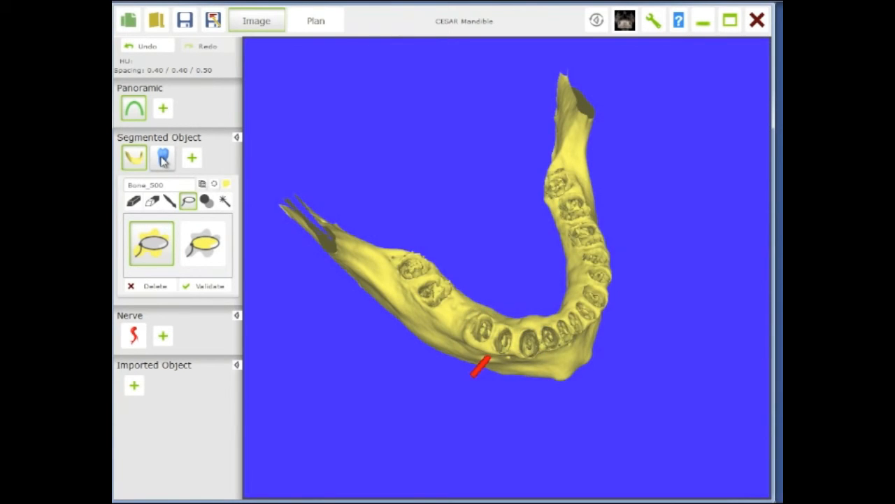
# - Orbit around the cleaned bone object to inspect its surface, then hide the bone model
pyautogui.moveTo(442, 292); pyautogui.dragTo(441, 242, button='middle')
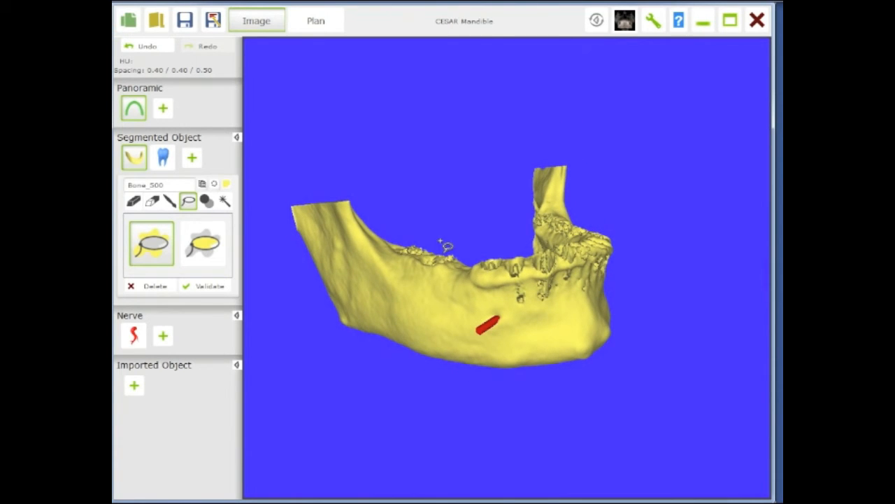
pyautogui.moveTo(470, 277); pyautogui.dragTo(451, 288, button='middle')
pyautogui.moveTo(519, 319); pyautogui.dragTo(532, 345, button='middle')
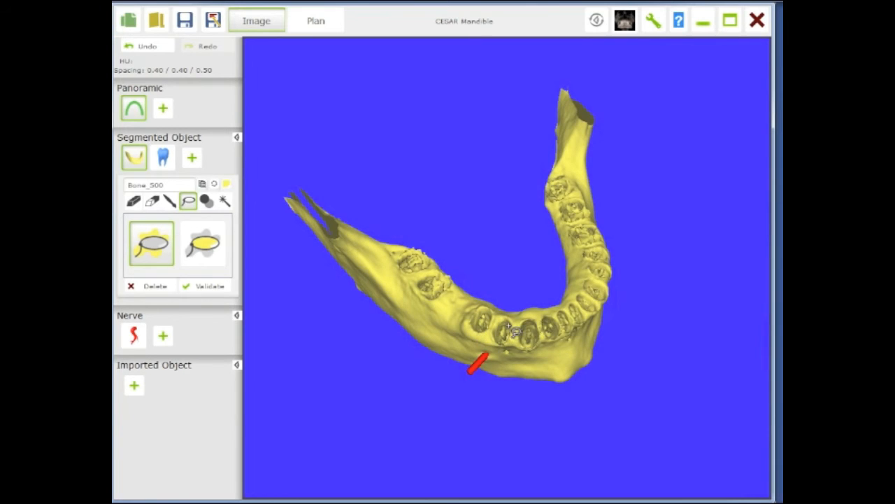
pyautogui.click(136, 160)
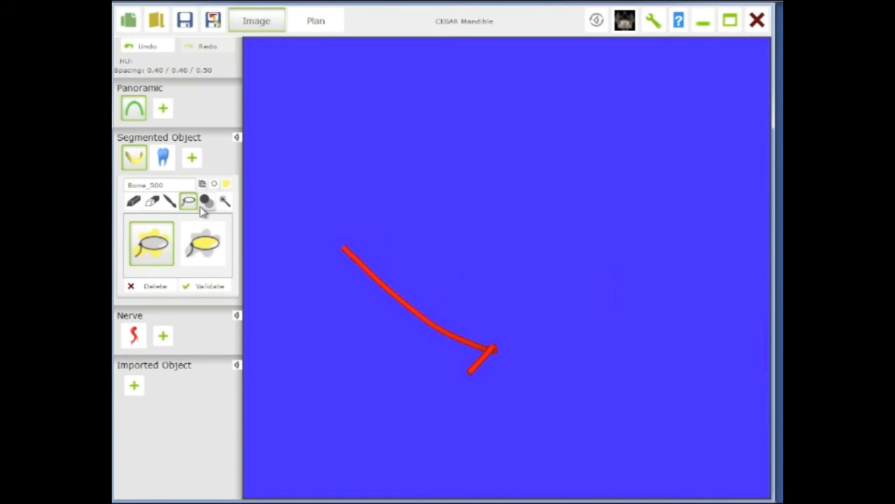
# - Show the teeth model, orbit to inspect it, and display the bone model again alongside the teeth
pyautogui.click(163, 158)
pyautogui.moveTo(394, 296); pyautogui.dragTo(424, 261)
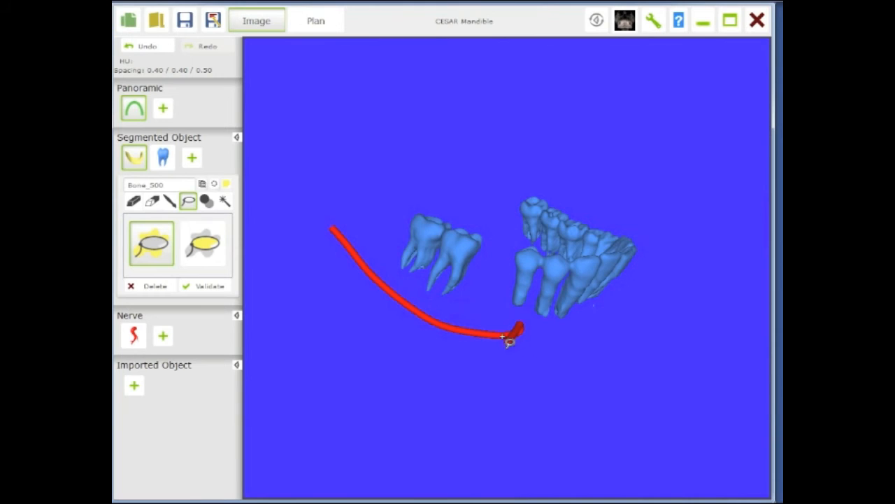
pyautogui.moveTo(619, 315); pyautogui.dragTo(599, 346, button='middle')
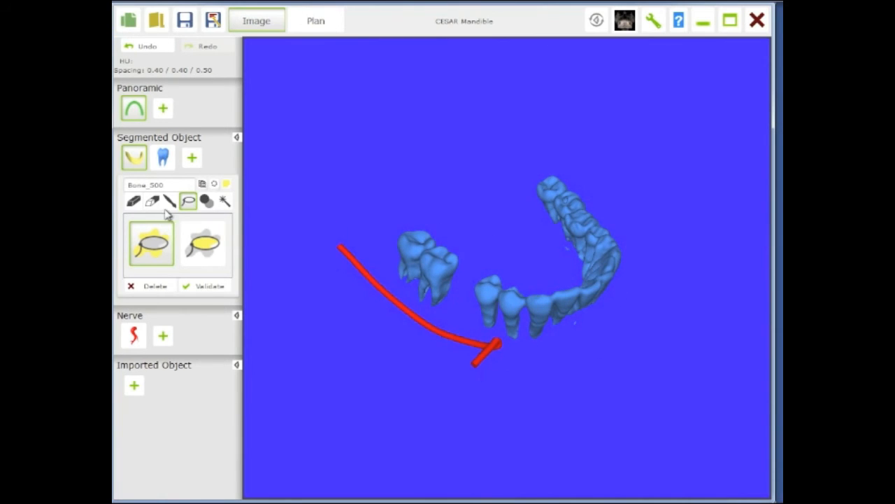
pyautogui.click(135, 158)
pyautogui.moveTo(570, 266); pyautogui.dragTo(513, 294, button='middle')
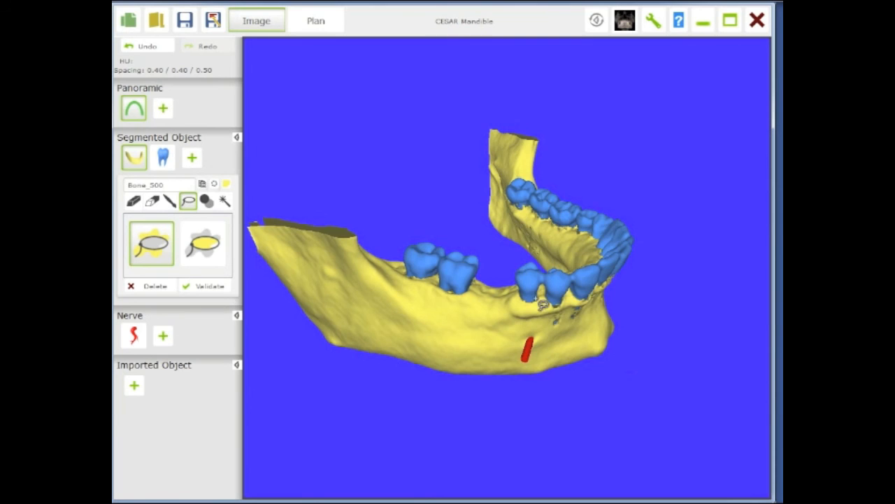
pyautogui.click(163, 157)
pyautogui.click(227, 184)
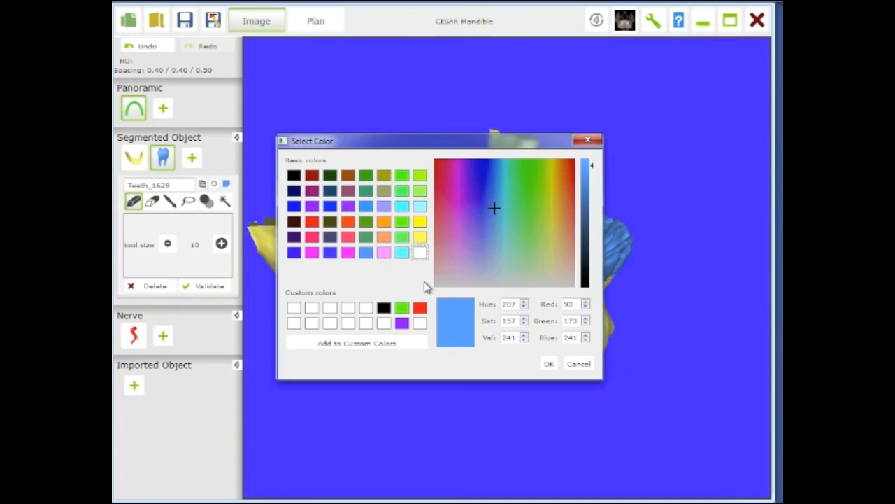
pyautogui.click(589, 141)
pyautogui.moveTo(437, 336); pyautogui.dragTo(423, 302)
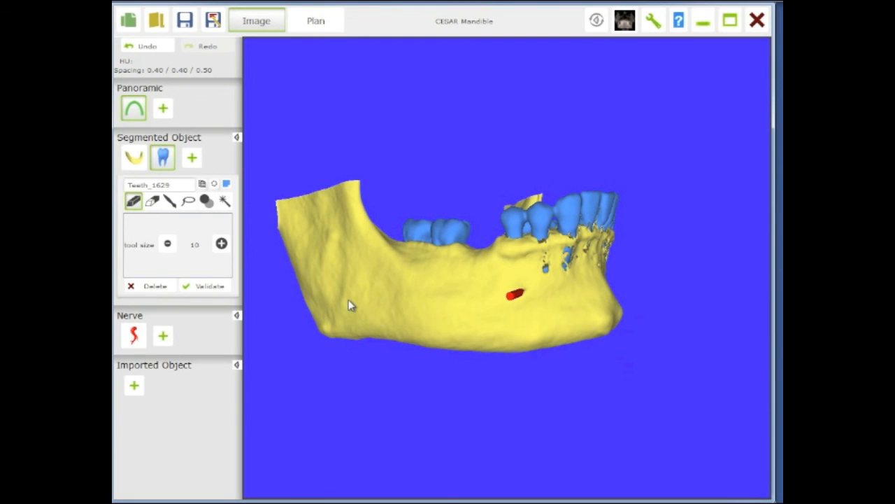